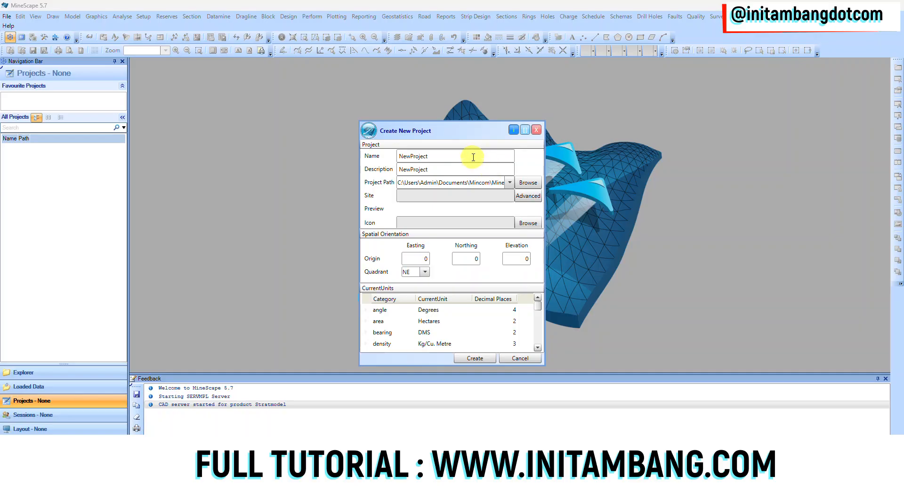
Step: Enter "Minescape Coal" as both the name and the description of the new project
double_click(473, 157)
type("Minescape Coal")
key("ctrl+a")
key("ctrl+c")
double_click(464, 170)
key("ctrl+v")
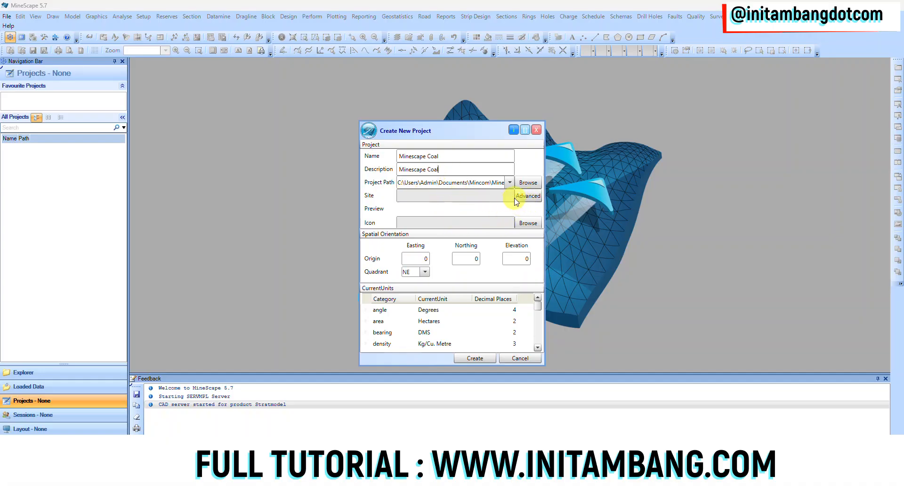
Step: Review the new project's icon, origin, quadrant and current unit settings
left_click(537, 222)
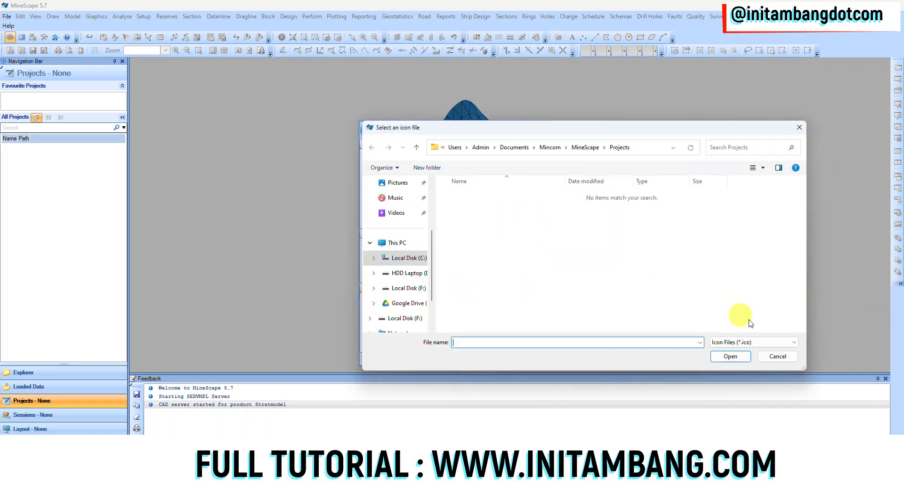
left_click(777, 357)
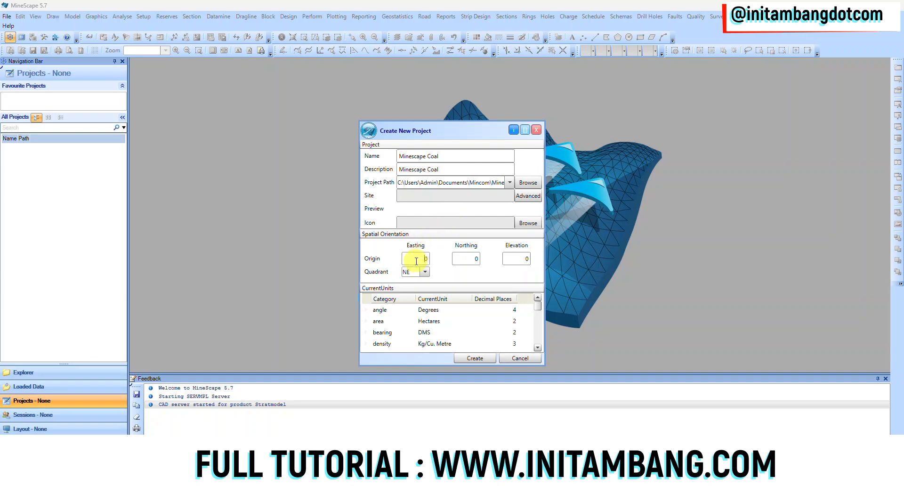
left_click(512, 259)
left_click(425, 272)
left_click(413, 284)
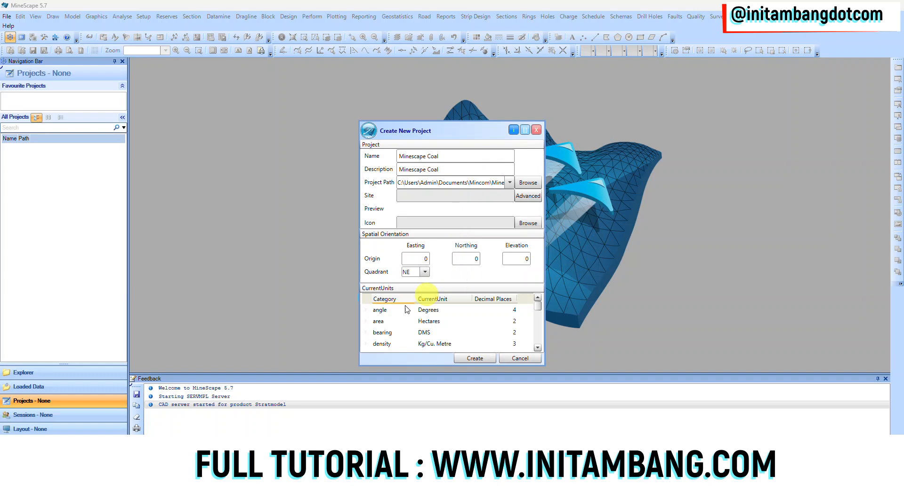
left_click(422, 322)
left_click(439, 308)
left_click(439, 318)
scroll(439, 324, "down", 3)
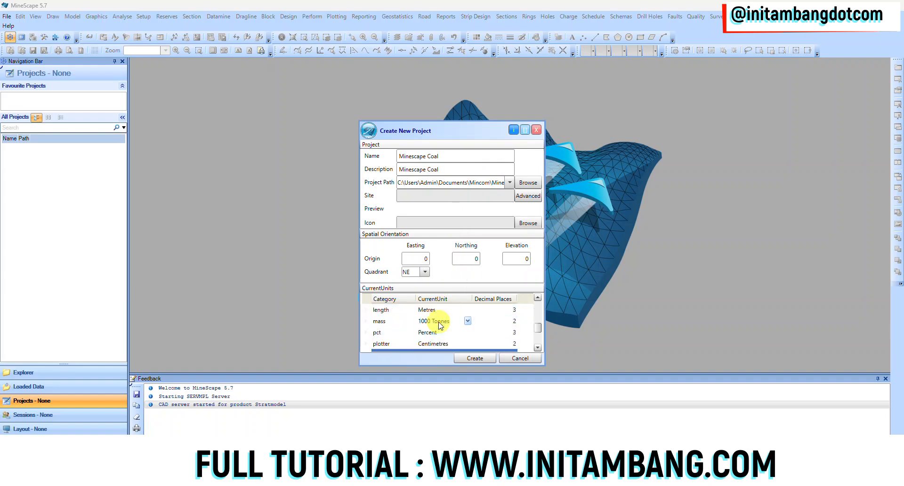
scroll(437, 335, "up", 3)
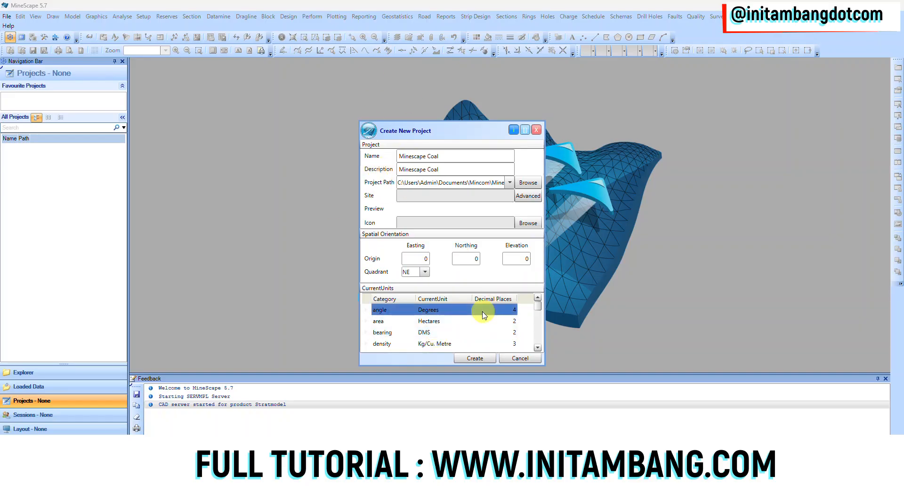
Step: Set the project's area unit to Sq. Metres and its density unit to Tonnes/Cu. Metre
left_click(455, 322)
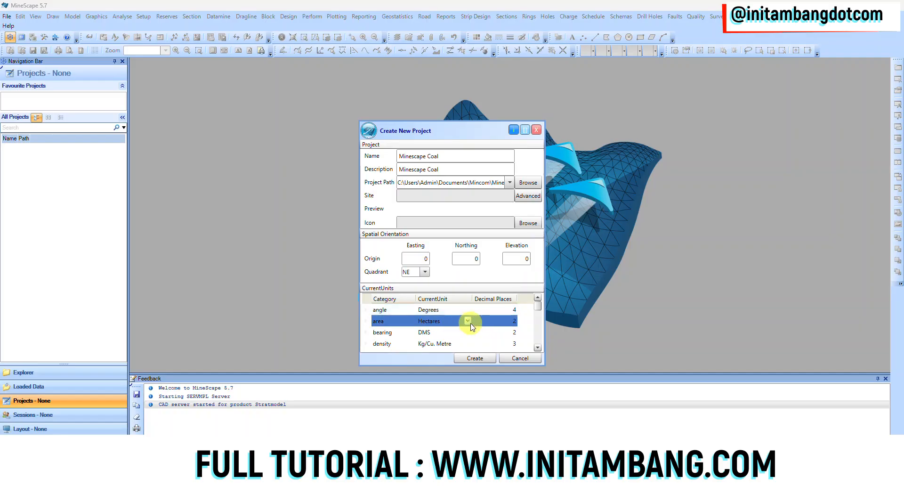
left_click(468, 322)
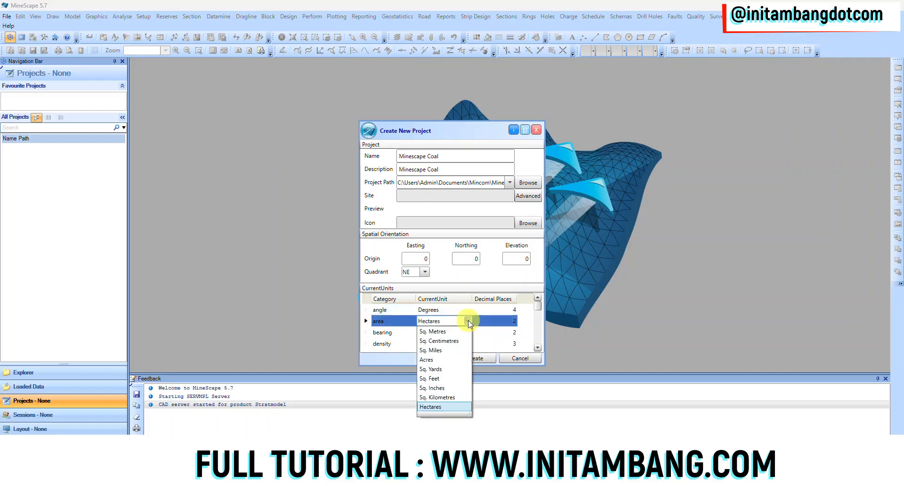
left_click(457, 331)
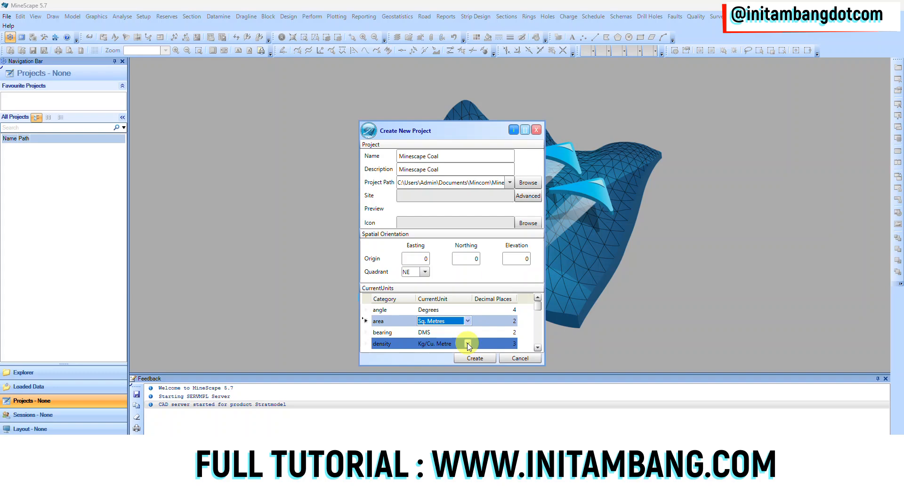
left_click(468, 344)
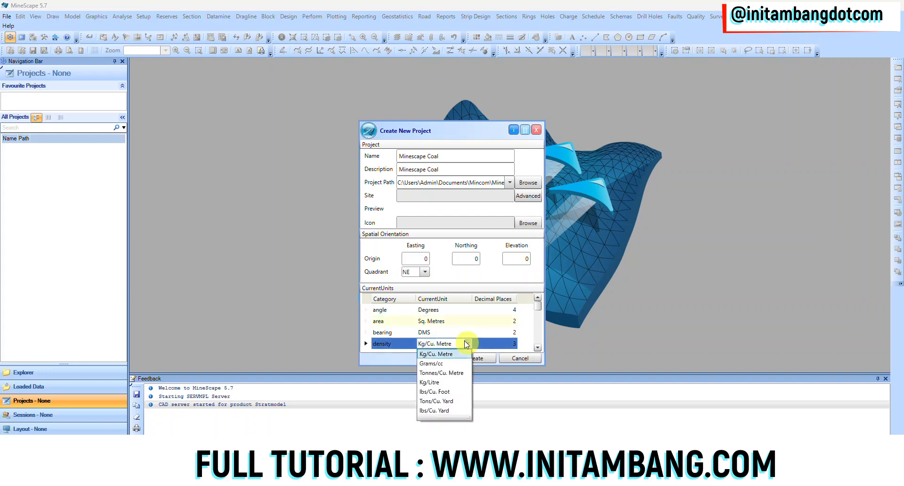
left_click(448, 373)
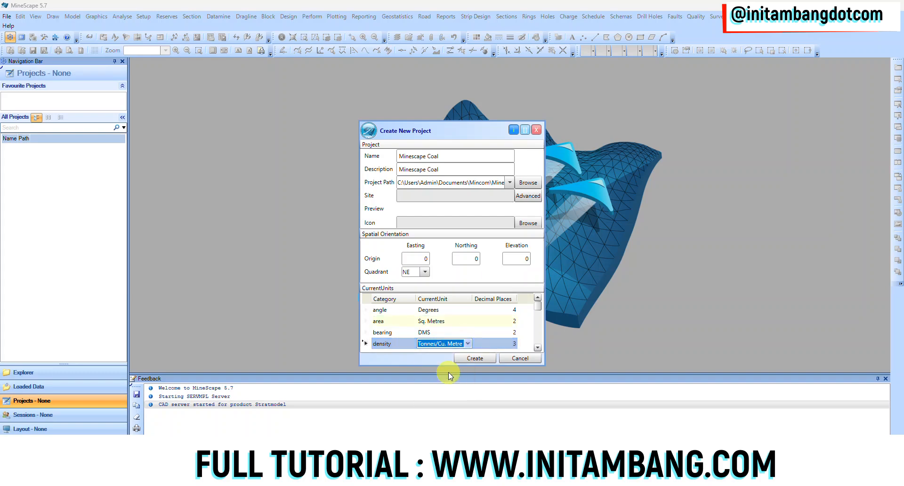
Step: Set the project's energy unit to kcal
left_click(537, 348)
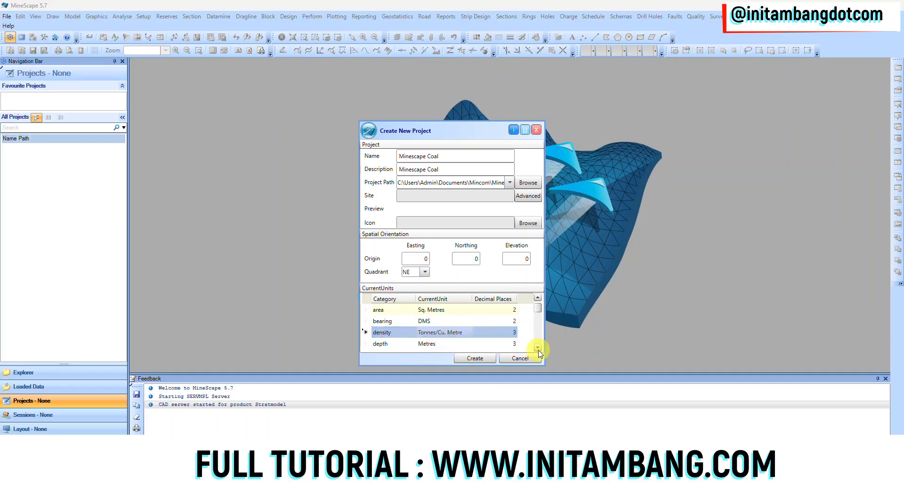
left_click(538, 348)
left_click(538, 349)
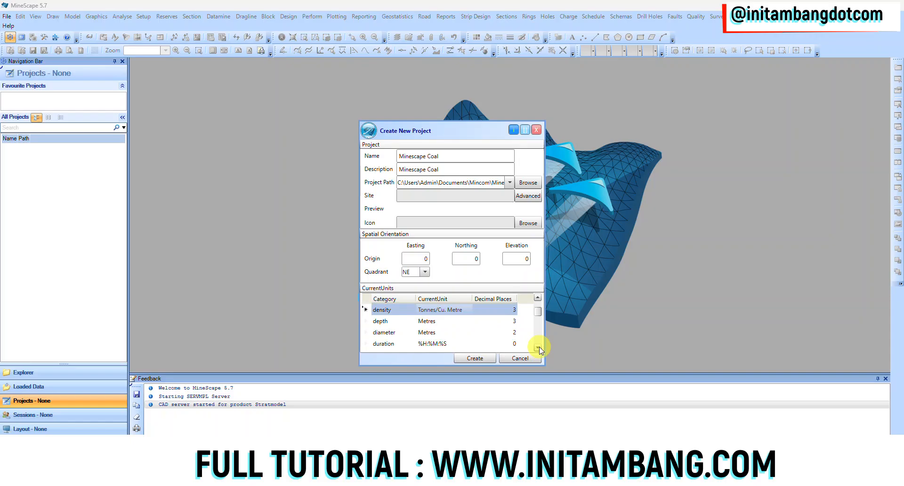
left_click(537, 348)
left_click(538, 348)
left_click(460, 335)
left_click(468, 333)
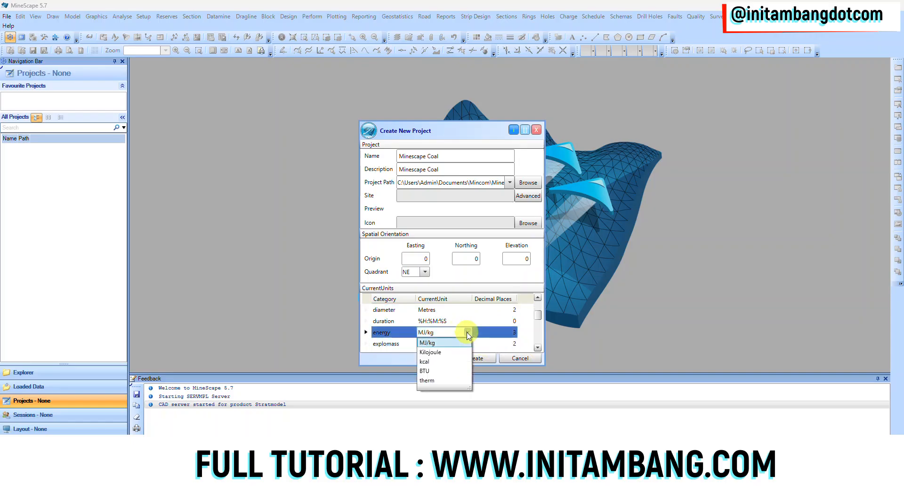
left_click(446, 361)
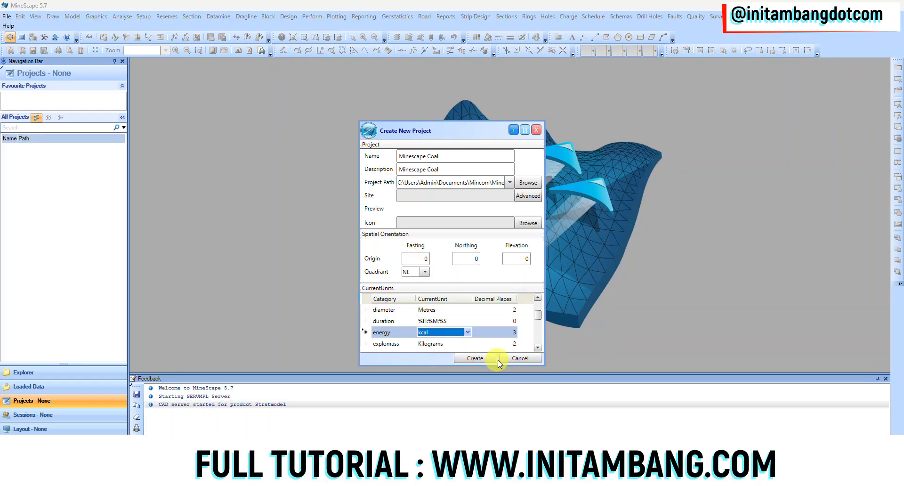
Step: Examine the units available for the geophysics category
left_click(537, 348)
left_click(537, 348)
left_click(537, 348)
left_click(537, 347)
left_click(444, 321)
left_click(445, 320)
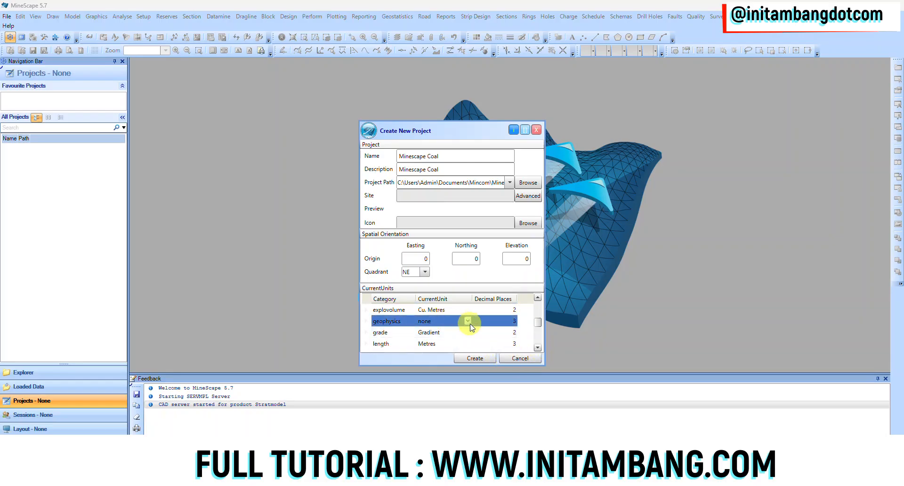
left_click(469, 321)
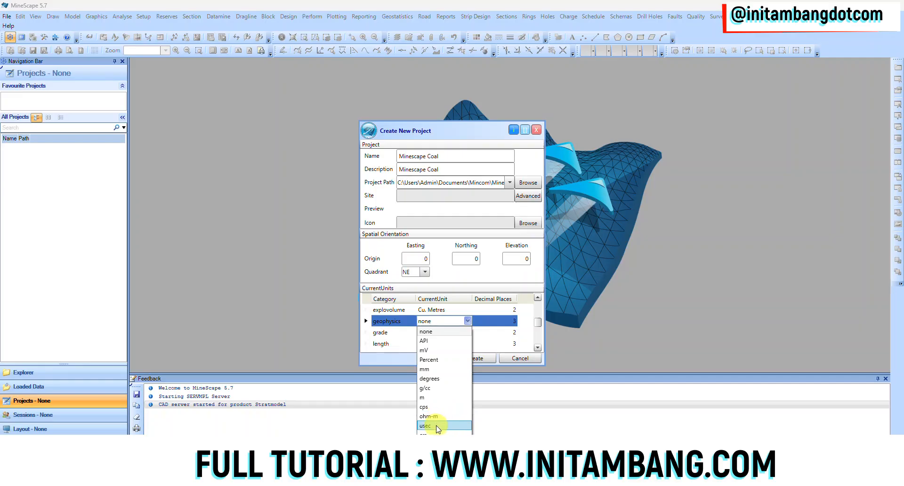
left_click(469, 291)
Step: Set the project's grade unit to Percent
left_click(448, 334)
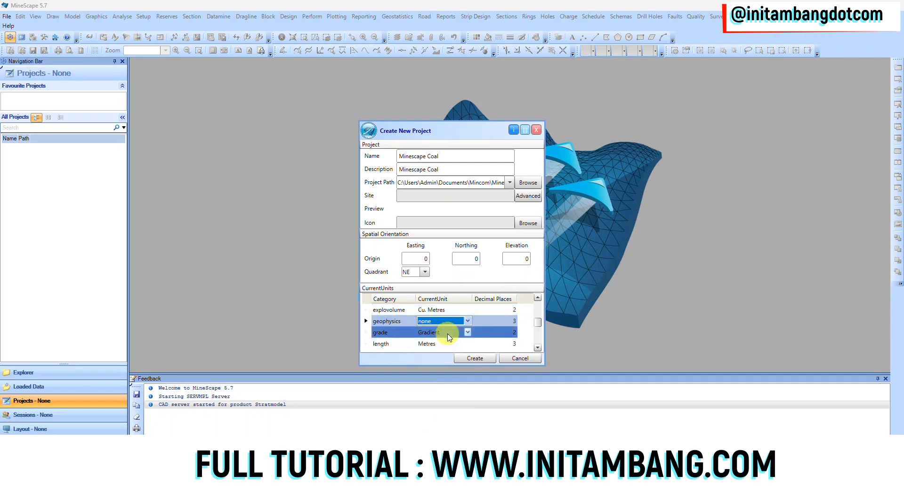
left_click(468, 332)
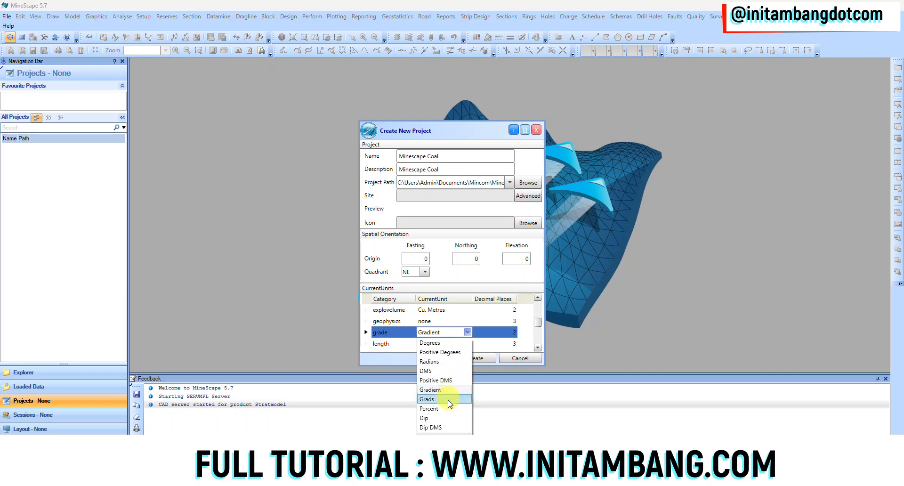
left_click(429, 408)
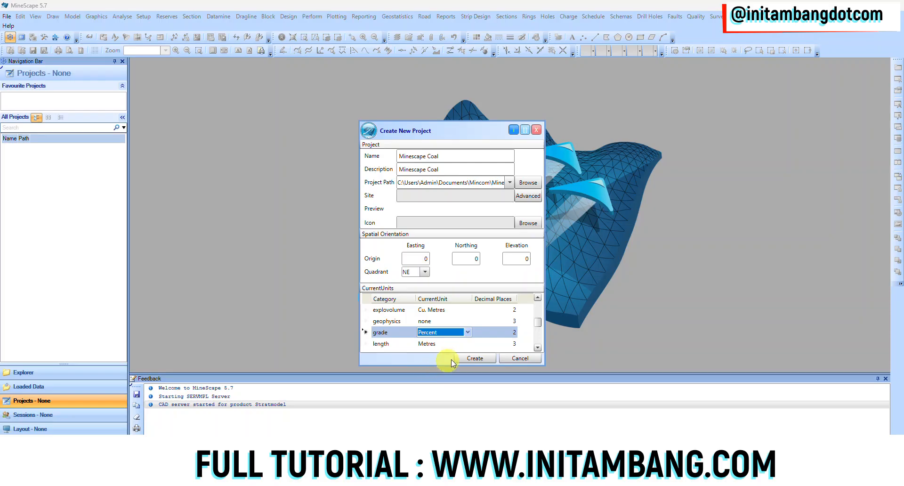
Step: Set the project's mass unit to Tonnes
left_click(453, 343)
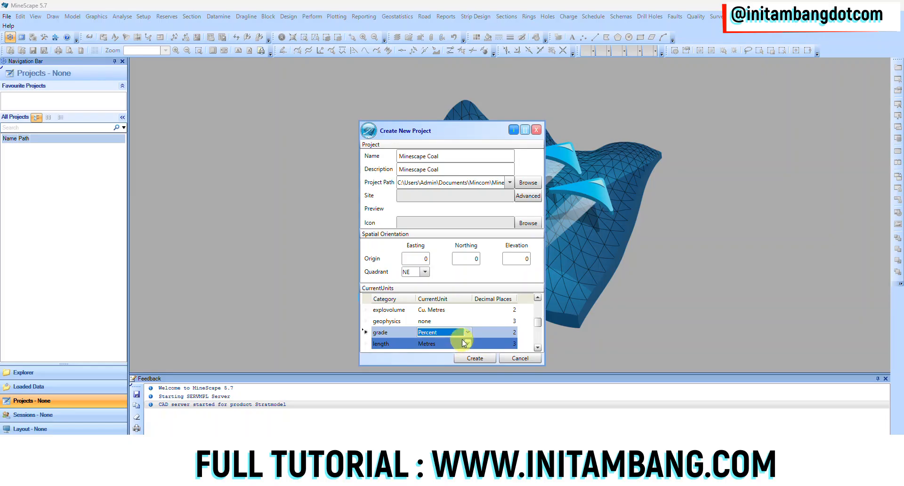
left_click(537, 347)
left_click(537, 347)
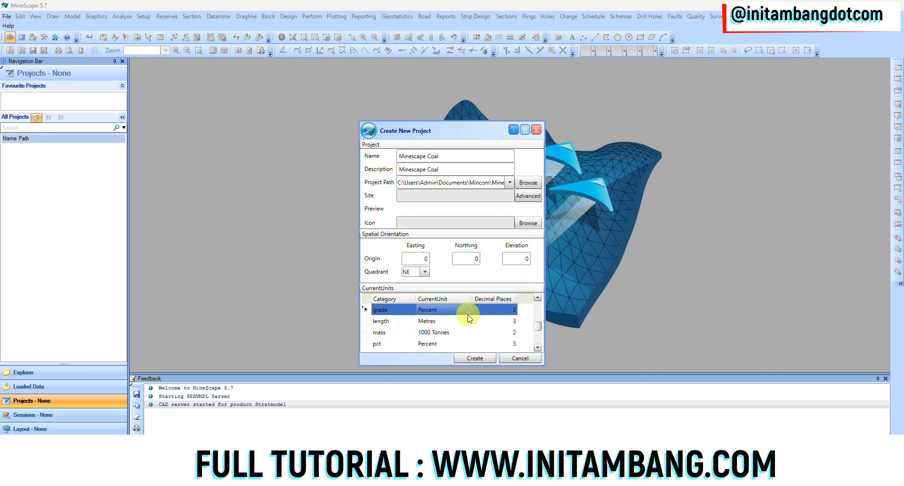
left_click(408, 332)
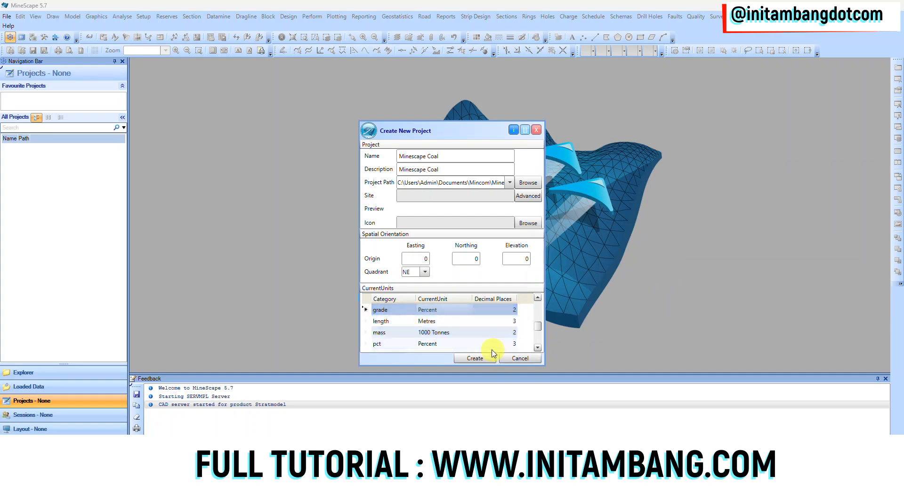
left_click(459, 332)
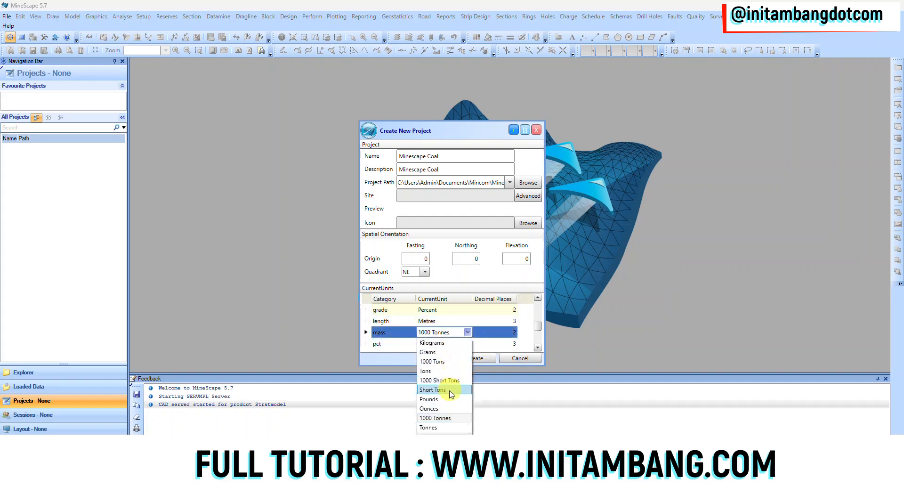
left_click(438, 427)
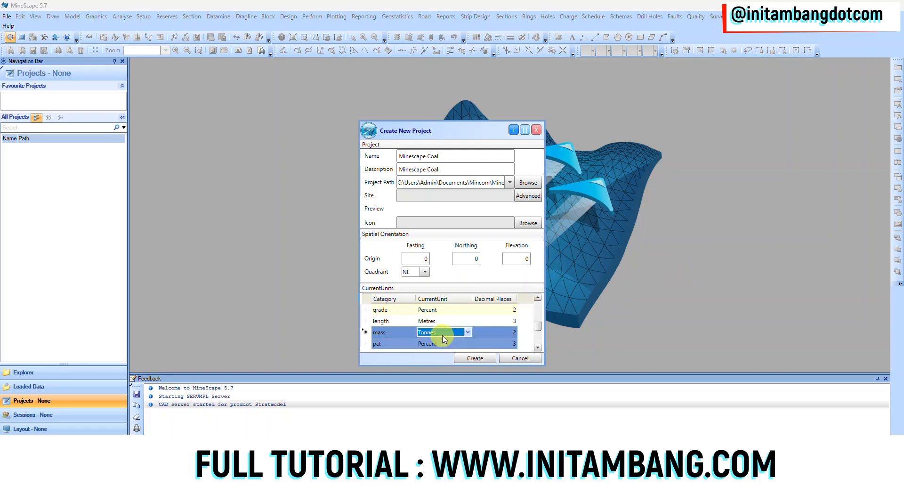
Step: Set the project's volume unit to Cu. Metres and create the project
scroll(452, 336, "down", 4)
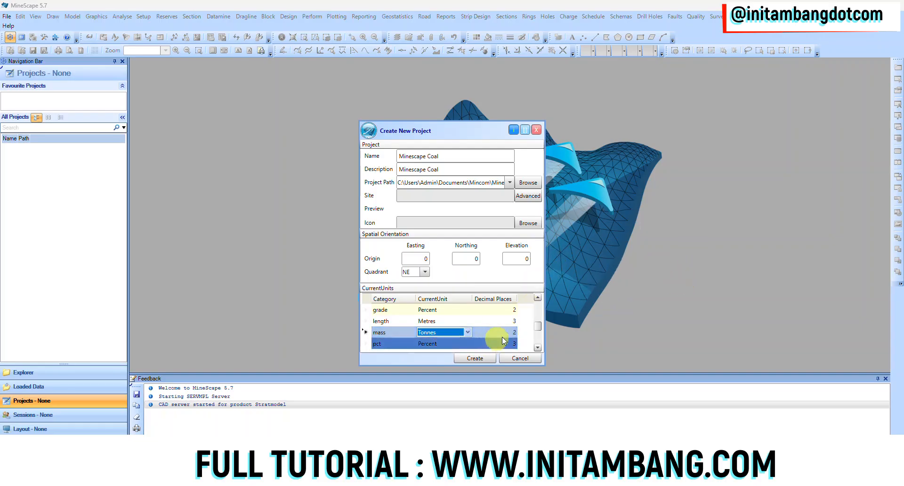
scroll(470, 337, "down", 1)
left_click(461, 344)
left_click(455, 346)
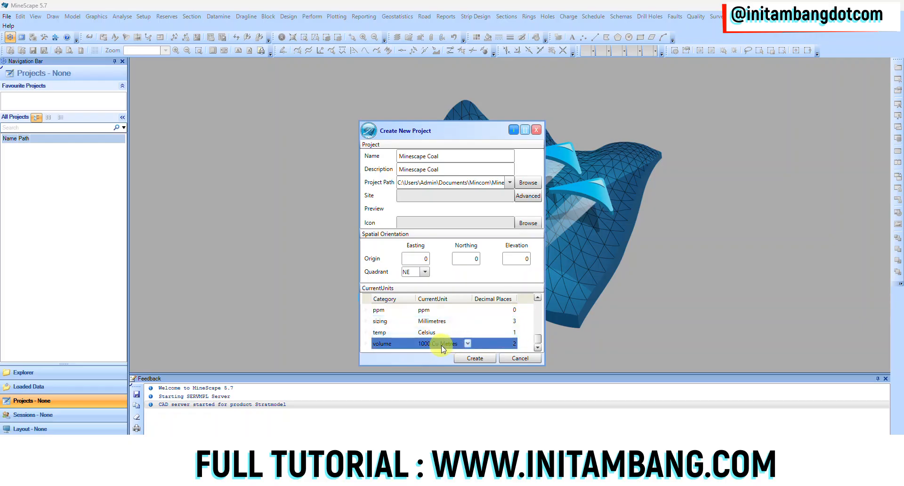
left_click(441, 345)
left_click(434, 344)
left_click(592, 328)
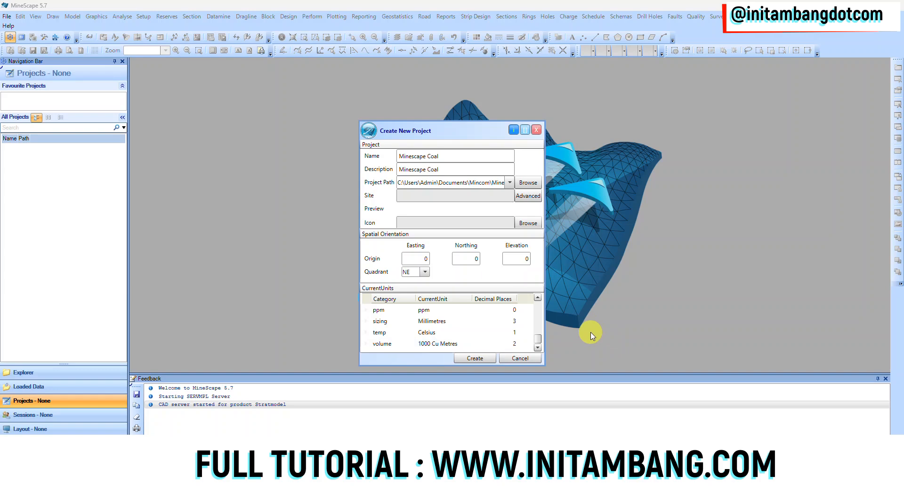
left_click(456, 336)
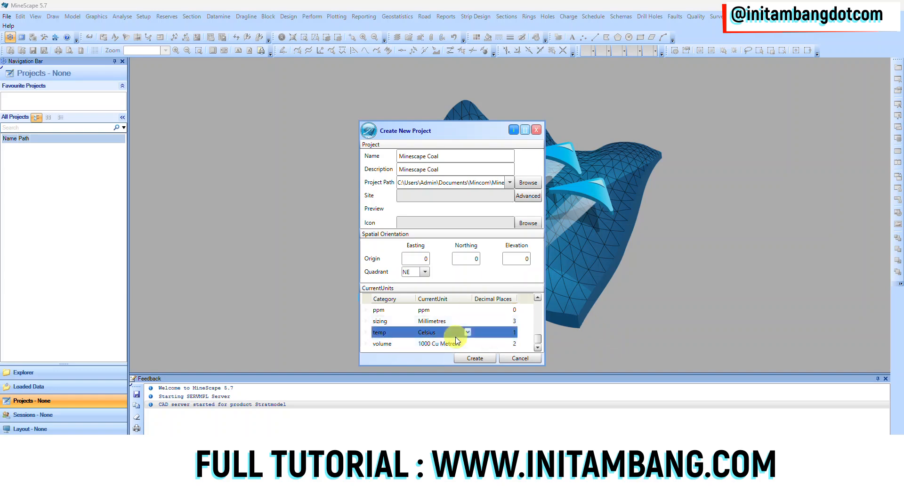
left_click(457, 343)
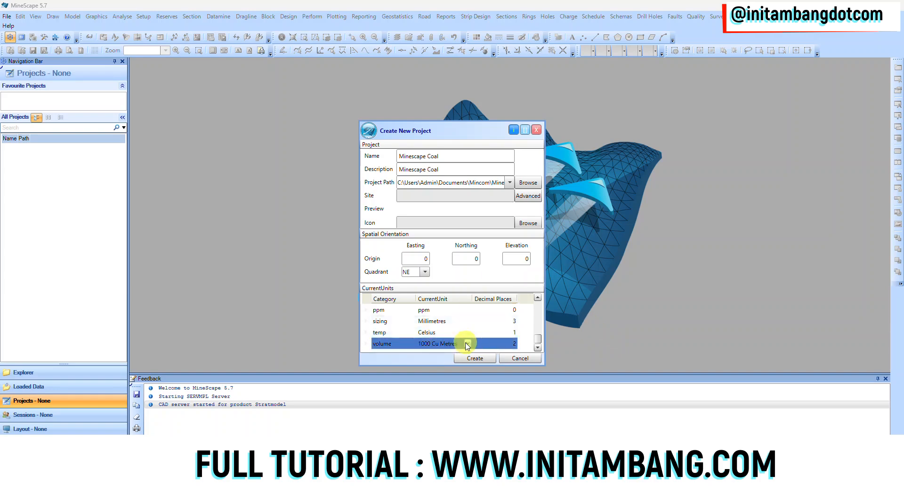
left_click(468, 346)
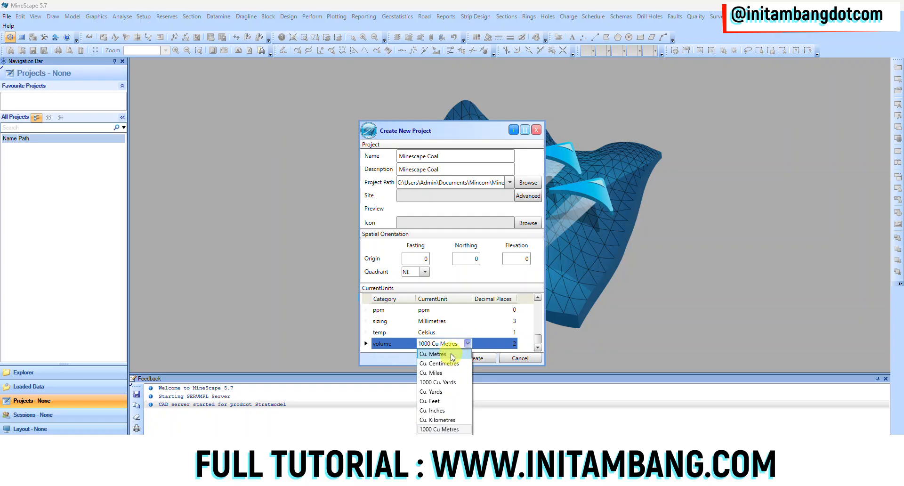
left_click(454, 355)
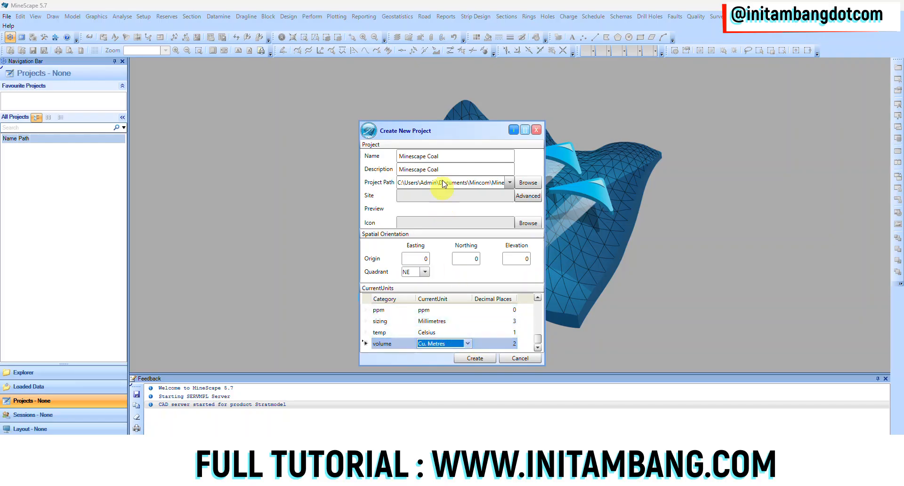
left_click(471, 358)
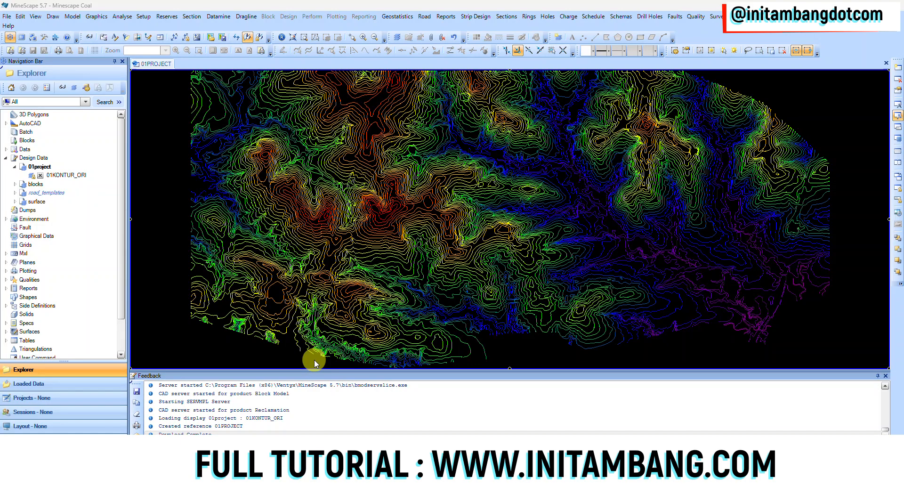
Step: Expand the 02dtm file under Triangulations in the project tree to list its contents
left_click(16, 311)
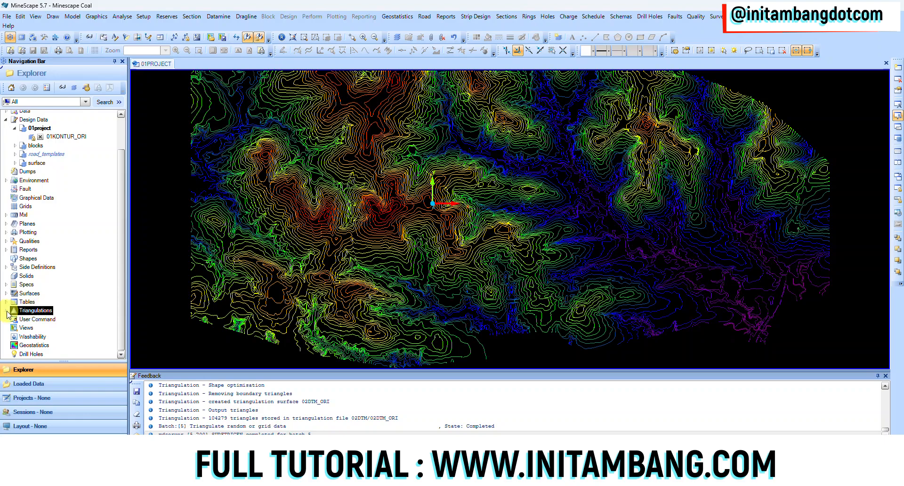
left_click(6, 310)
left_click(29, 320)
double_click(21, 321)
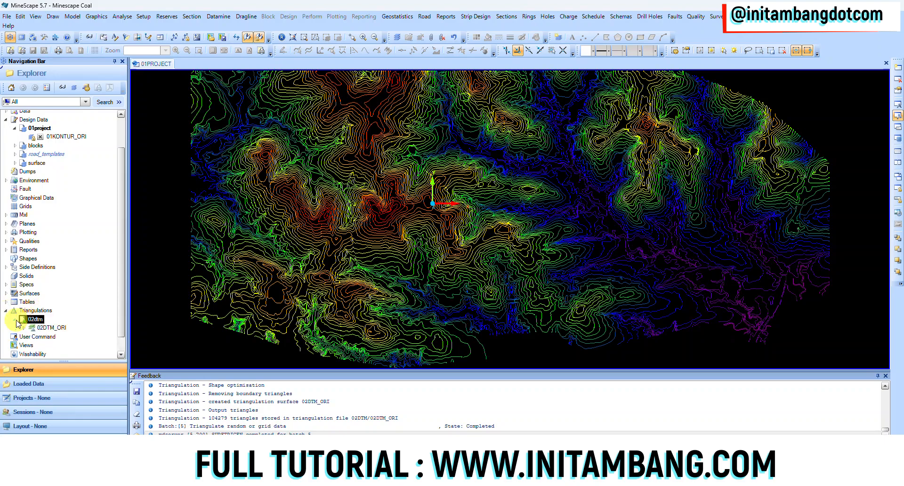
Step: Display the 02DTM_ORI triangulation surface, hide the 01KONTUR_ORI contour layer and rotate the view to see the terrain in 3D
double_click(27, 329)
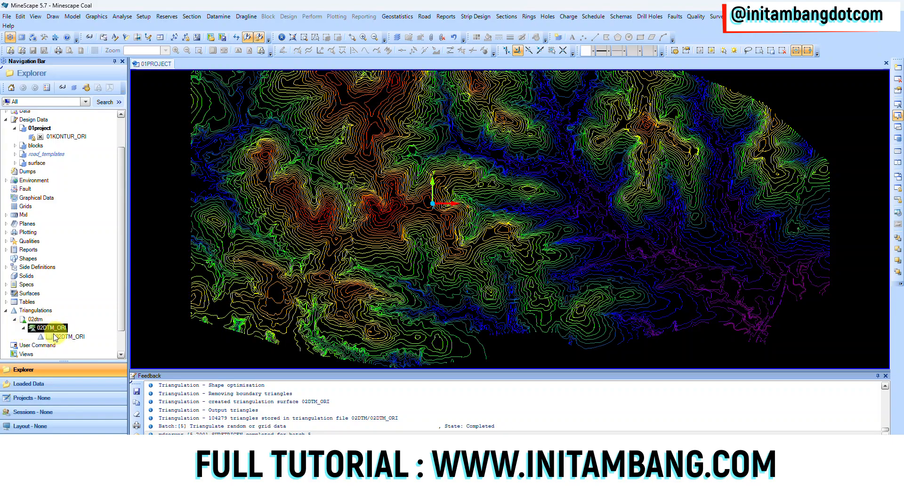
double_click(47, 337)
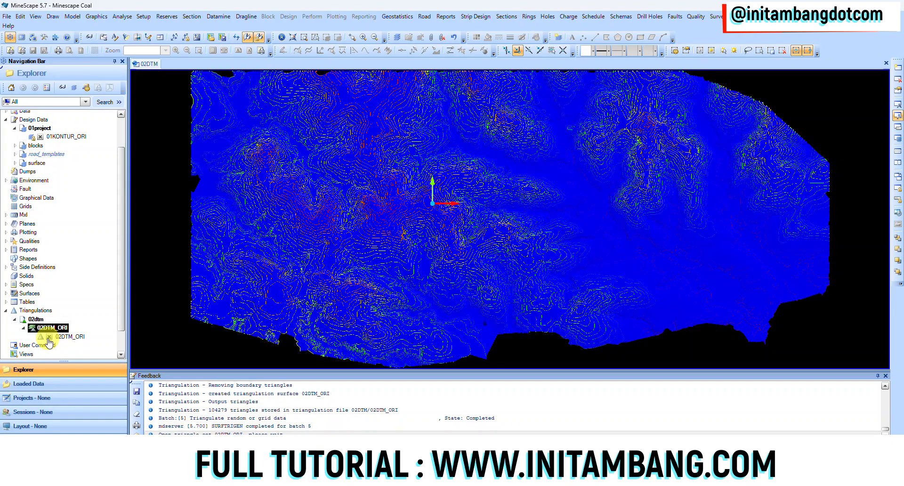
scroll(81, 222, "up", 3)
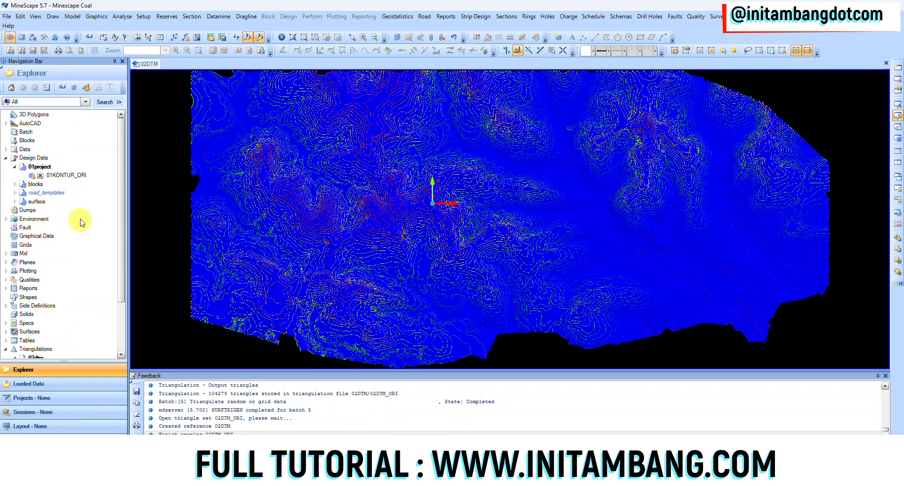
left_click(40, 176)
left_click_drag(448, 266, 451, 238)
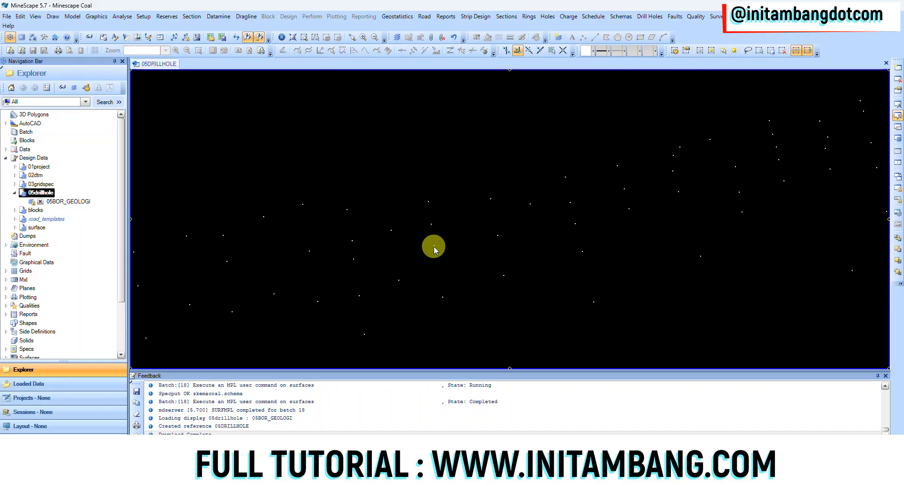
Step: Set the rotation centre on a drillhole in the 05BOR_GEOLOGI layer and tilt the view to show the drillholes in 3D
mouse_move(434, 246)
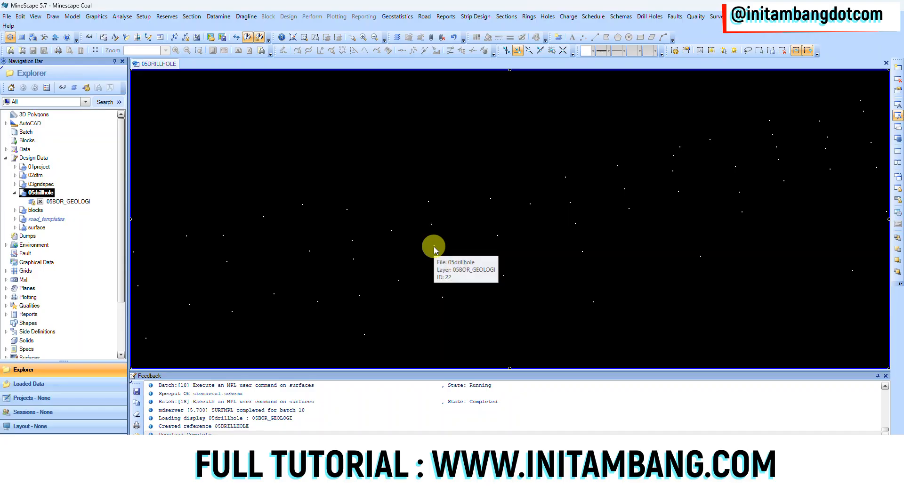
middle_click(497, 252)
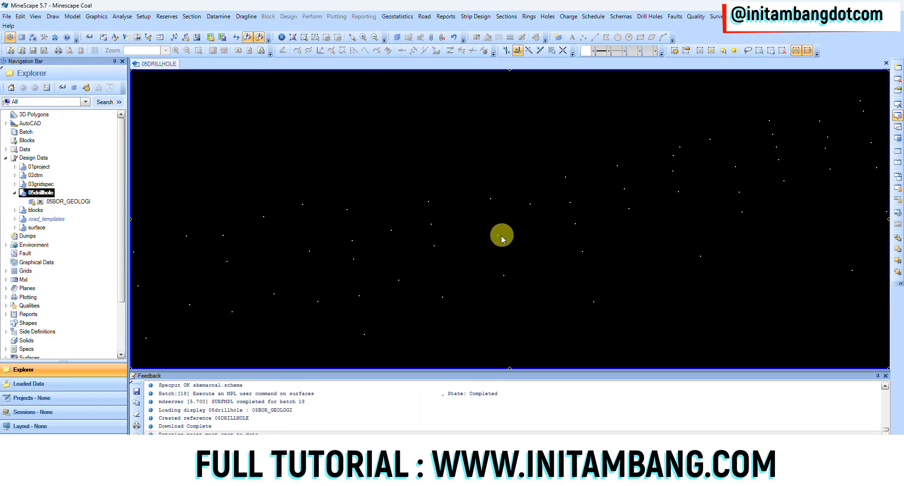
middle_click(498, 238)
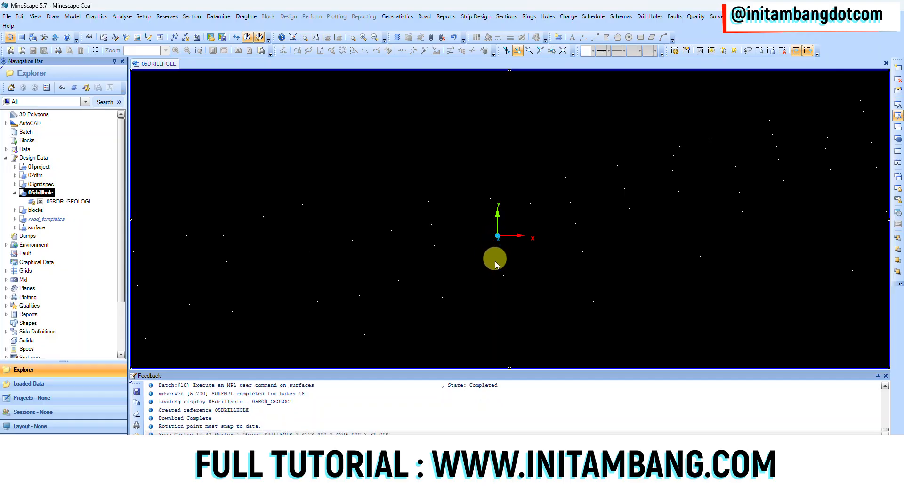
middle_click_drag(490, 269, 495, 237)
scroll(317, 275, "up", 5)
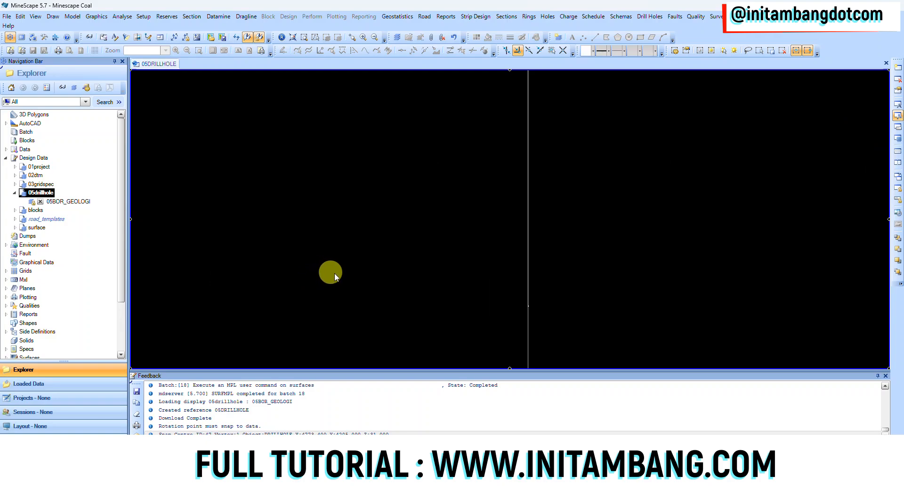
scroll(510, 311, "down", 3)
scroll(510, 311, "up", 2)
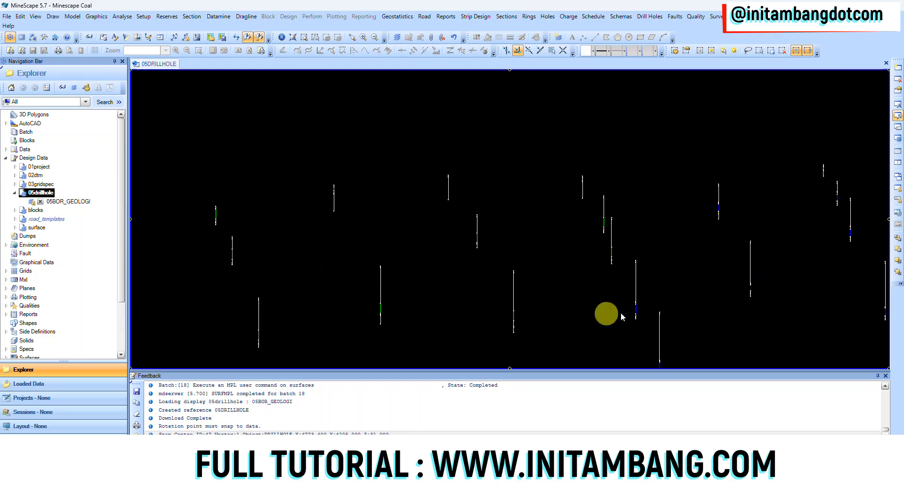
Step: Examine individual drillholes up close to check the intervals along their traces
scroll(645, 309, "up", 2)
scroll(645, 310, "up", 2)
middle_click_drag(571, 252, 565, 207)
scroll(555, 316, "up", 3)
scroll(552, 312, "down", 1)
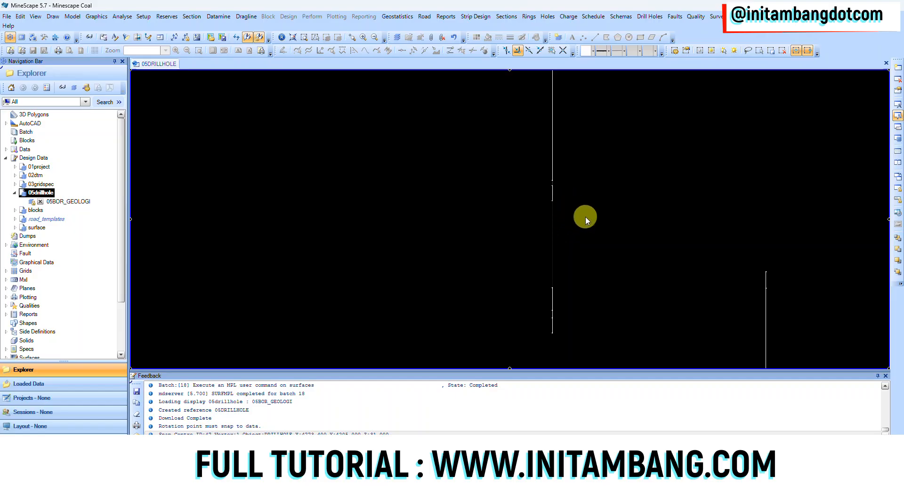
scroll(585, 237, "down", 2)
scroll(584, 236, "up", 1)
scroll(584, 236, "up", 2)
scroll(736, 220, "down", 2)
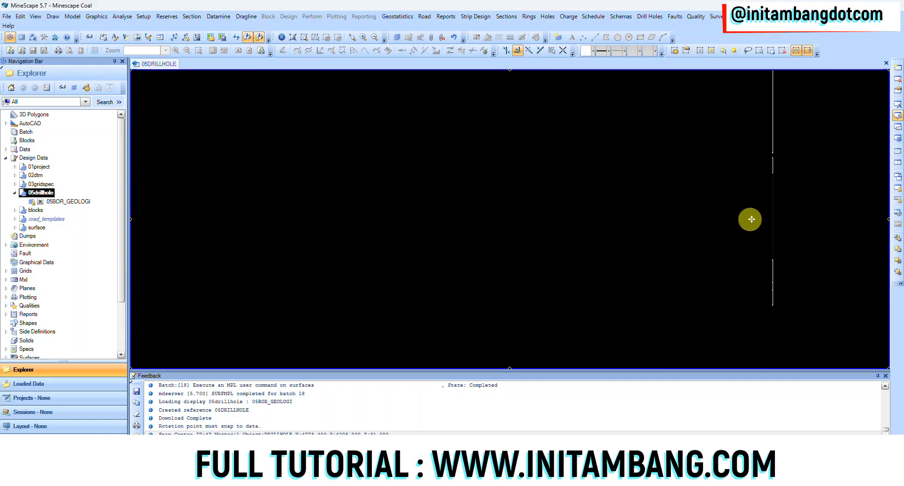
scroll(359, 247, "down", 3)
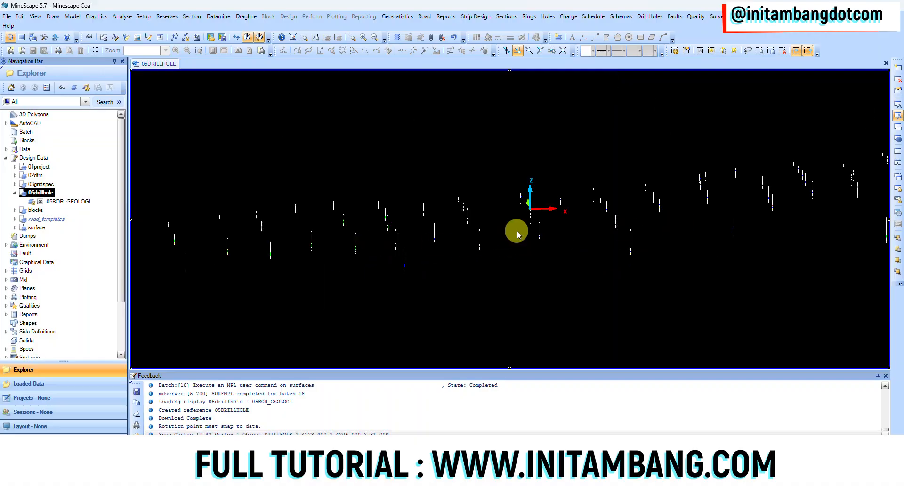
Step: Look across the whole drillhole field to compare the coloured seam intervals between neighbouring drillholes
middle_click_drag(515, 226, 428, 265)
scroll(645, 237, "up", 2)
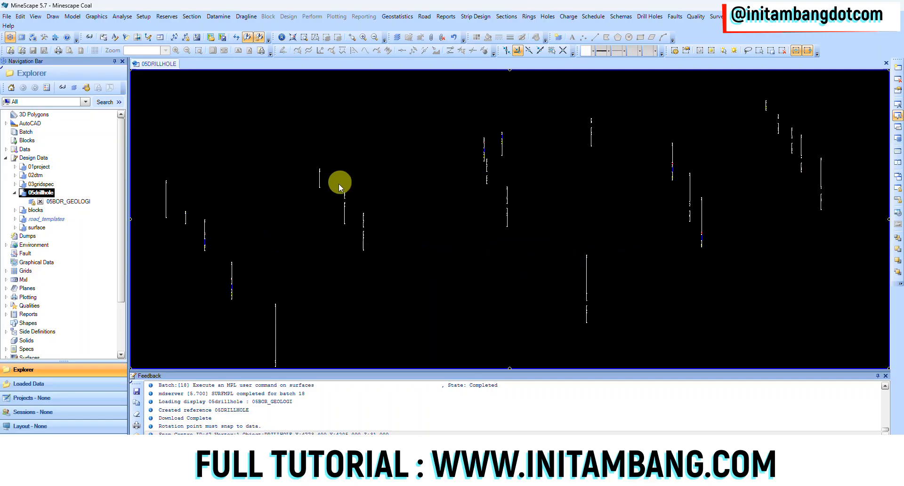
middle_click_drag(369, 246, 703, 179)
middle_click_drag(292, 254, 806, 201)
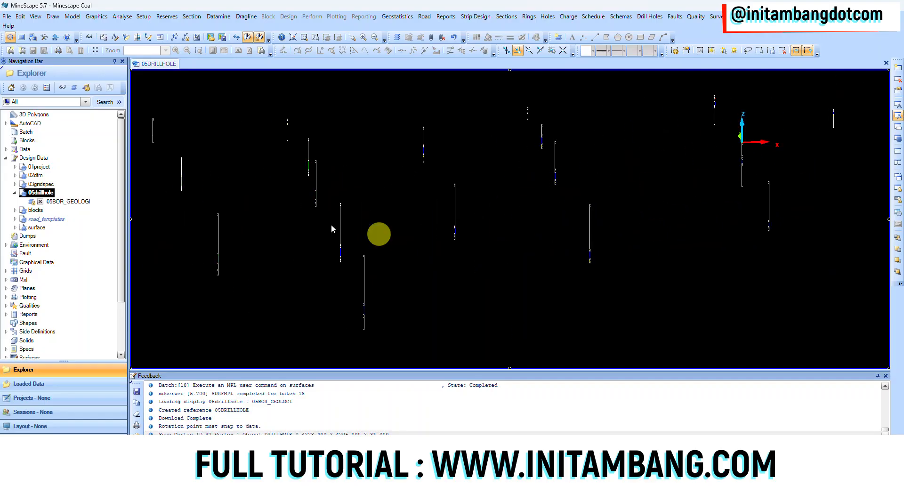
scroll(420, 226, "down", 2)
middle_click_drag(552, 225, 448, 243)
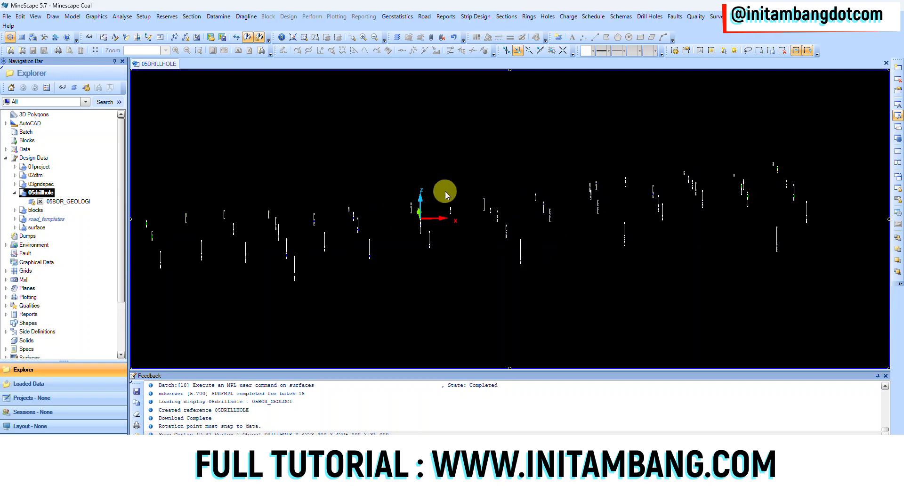
scroll(716, 212, "up", 4)
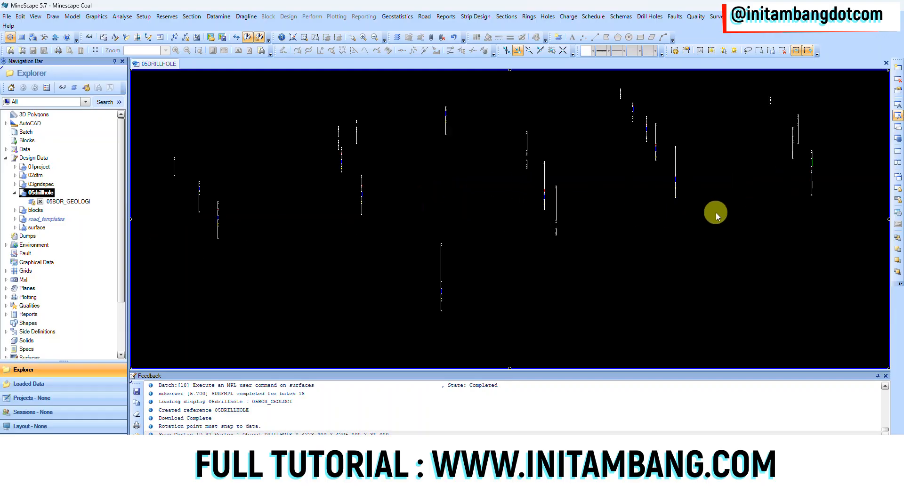
left_click_drag(650, 153, 555, 231)
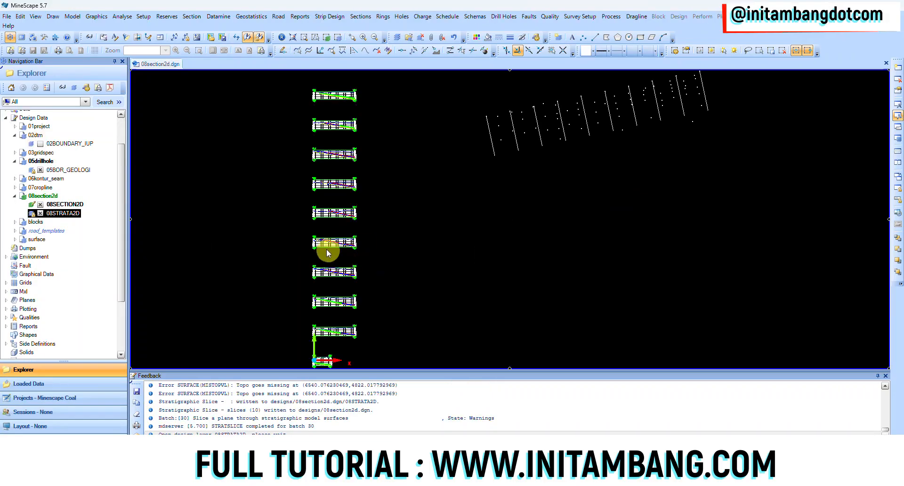
Step: Turn on annotation in the 08section2d design and inspect where the seams meet the topography in one section
scroll(423, 207, "up", 3)
scroll(442, 199, "down", 3)
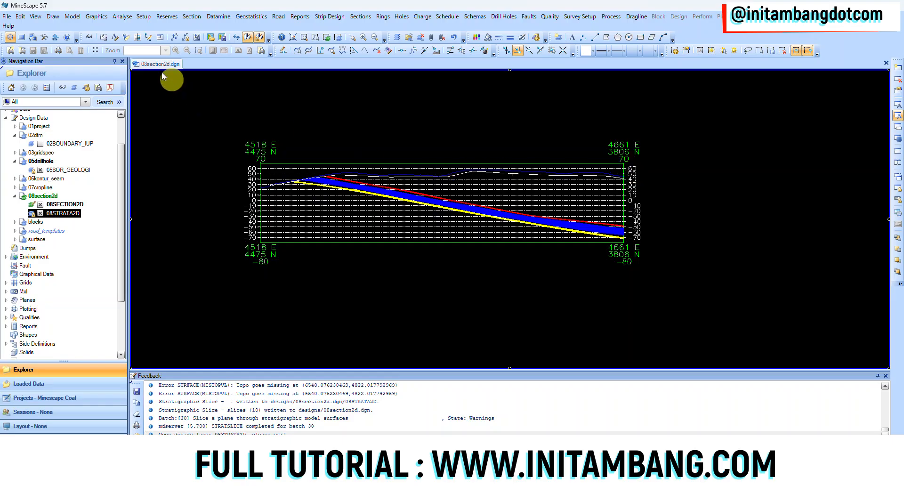
scroll(265, 184, "up", 3)
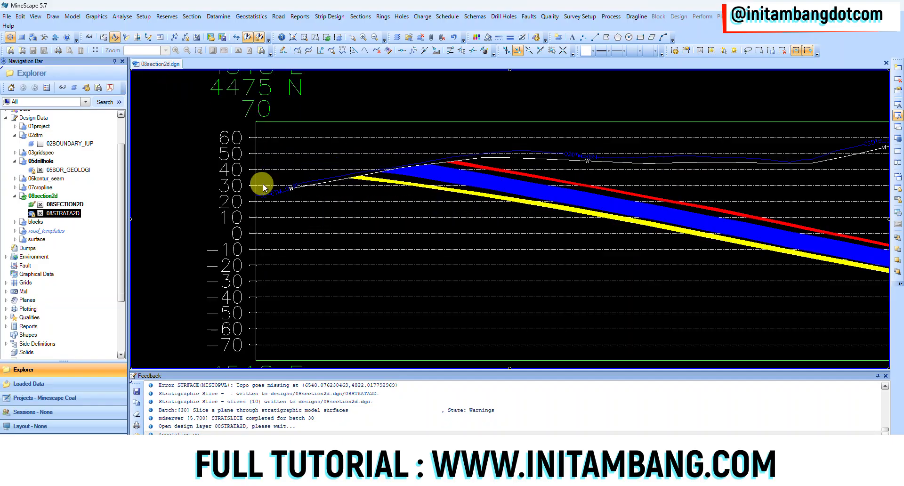
scroll(275, 188, "up", 3)
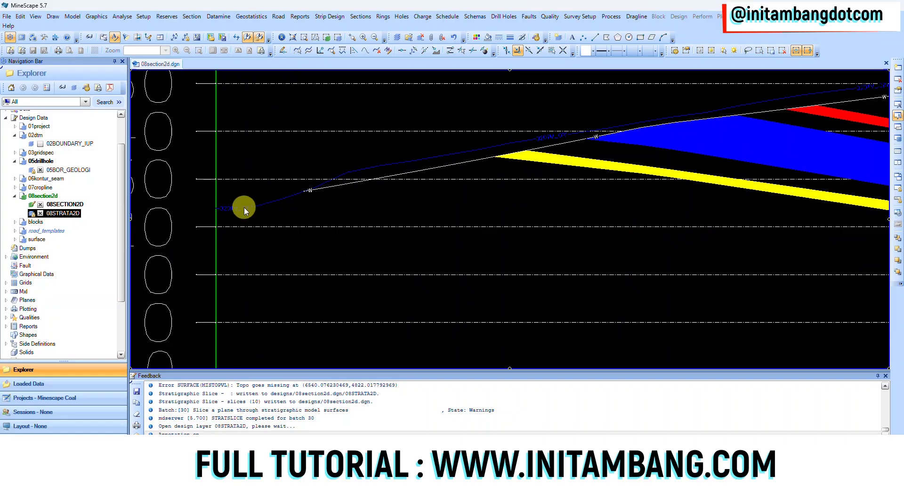
scroll(402, 179, "down", 3)
Step: Follow the seams and the topography line along the full length of the 2D section to check their labels and dip
middle_click_drag(550, 178, 347, 204)
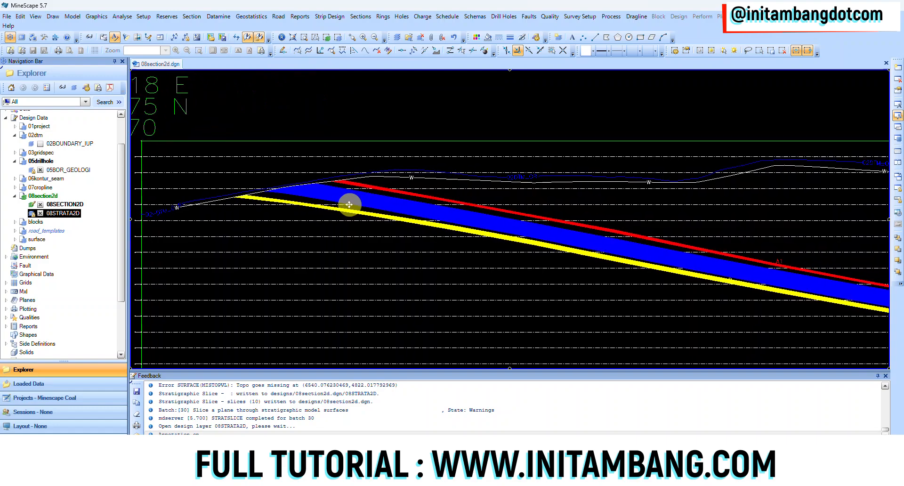
middle_click_drag(659, 198, 400, 226)
middle_click_drag(707, 259, 451, 206)
middle_click_drag(389, 250, 615, 250)
middle_click_drag(365, 242, 632, 262)
middle_click_drag(281, 190, 431, 203)
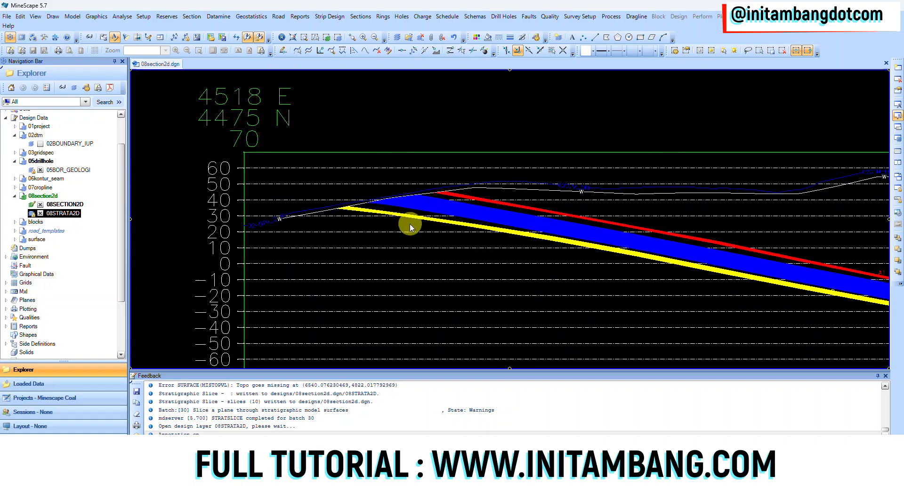
middle_click_drag(609, 272, 373, 228)
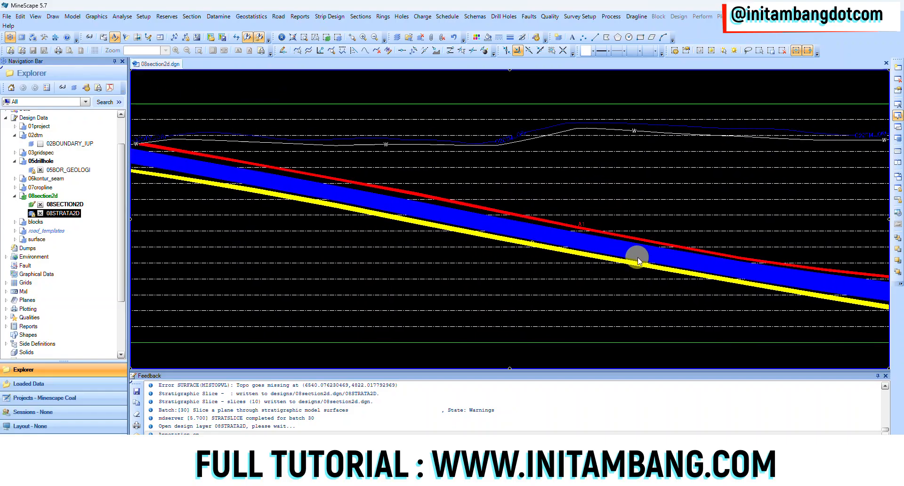
middle_click_drag(647, 281, 677, 270)
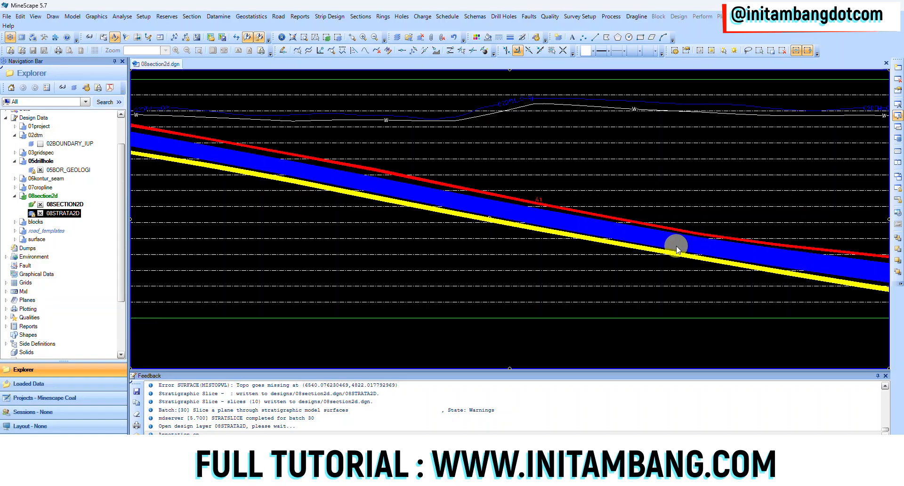
scroll(583, 264, "down", 3)
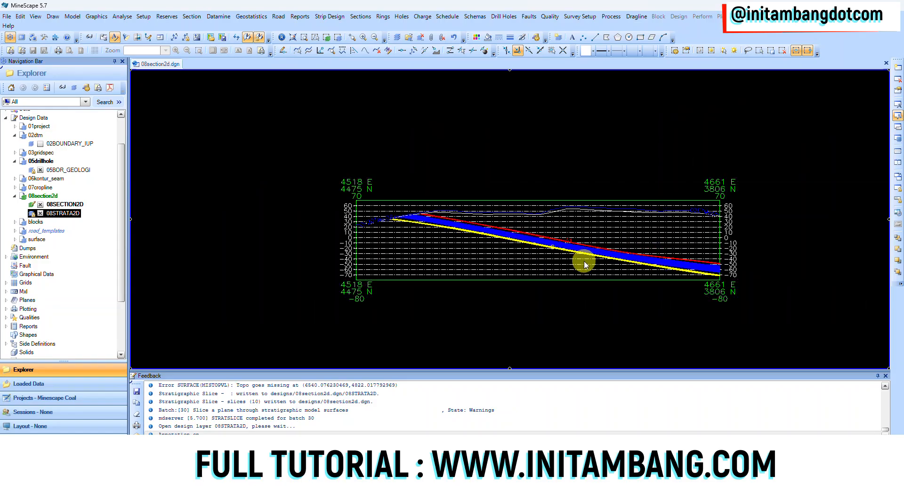
mouse_move(606, 261)
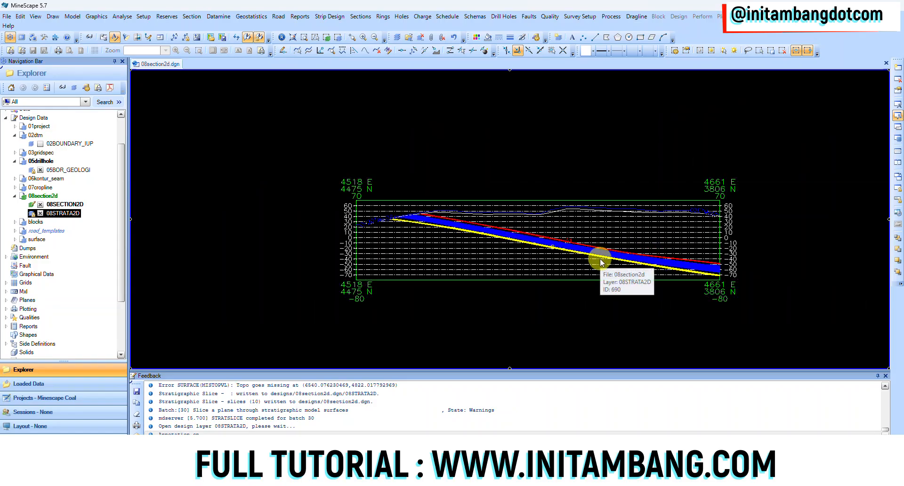
Step: Review the other stacked 2D strata sections and set the rotation centre on one of them to tilt the view
scroll(606, 257, "down", 3)
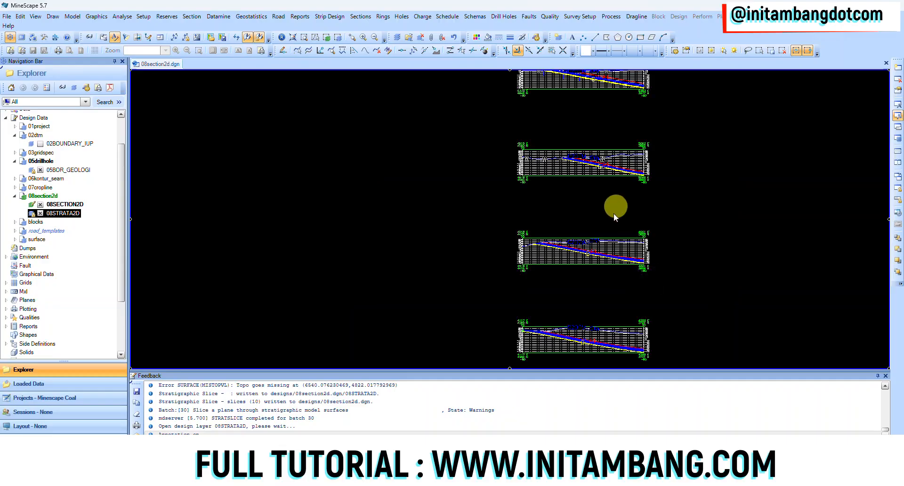
middle_click_drag(604, 181, 554, 310)
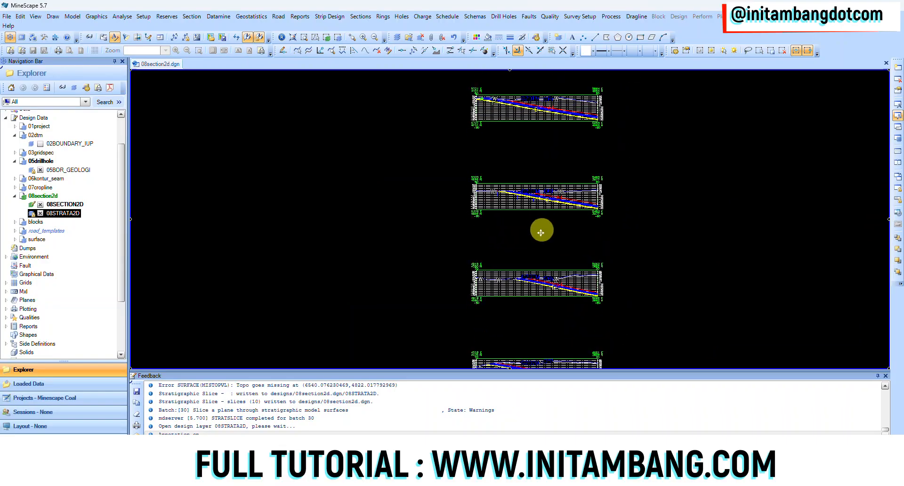
left_click(538, 194)
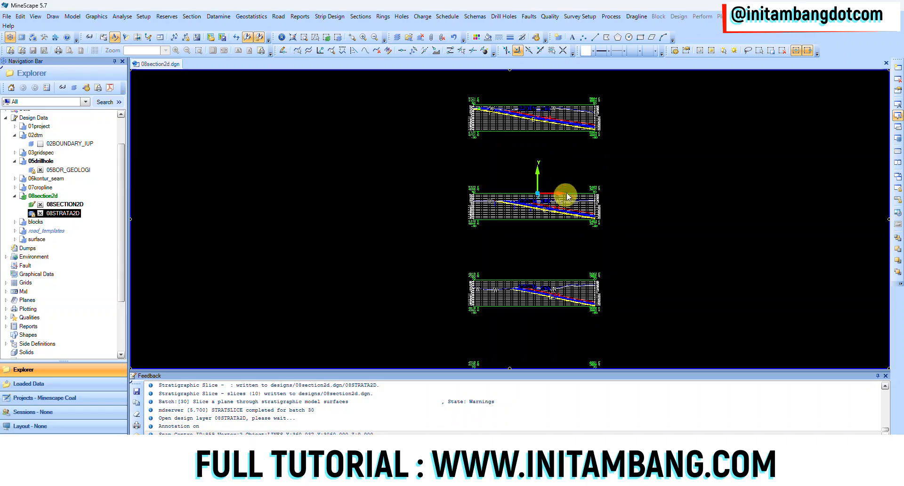
middle_click_drag(564, 187, 503, 135, "shift")
left_click(312, 50)
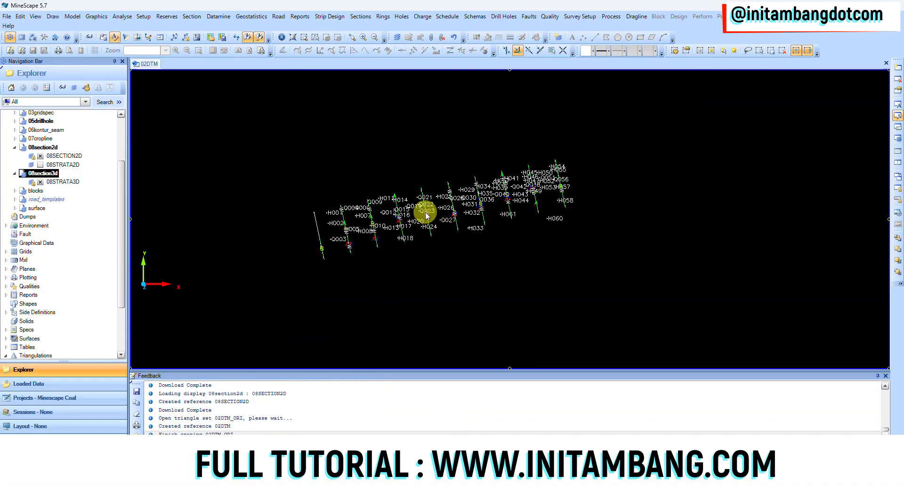
Step: Rotate the 3D strata sections about their middle and hide the 05BOR_GEOLOGI drillhole layer
middle_click(423, 218)
middle_click_drag(386, 284, 424, 246, "shift")
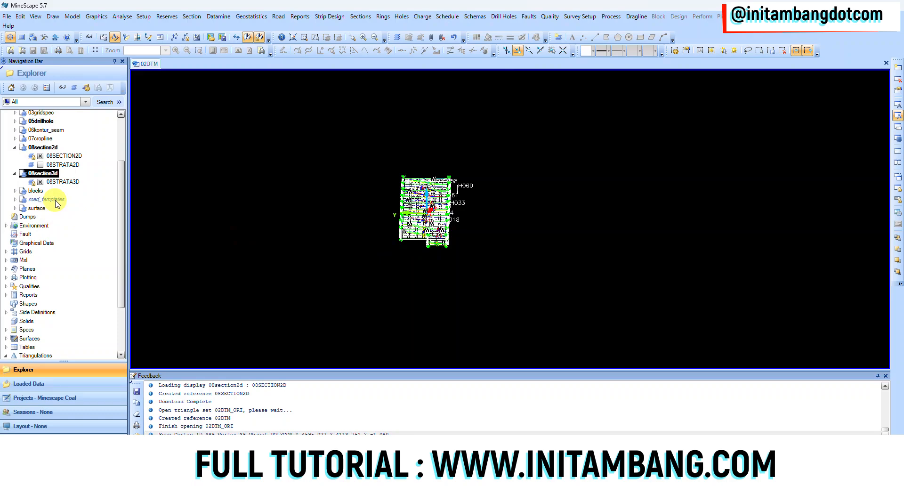
scroll(55, 196, "up", 3)
left_click(14, 193)
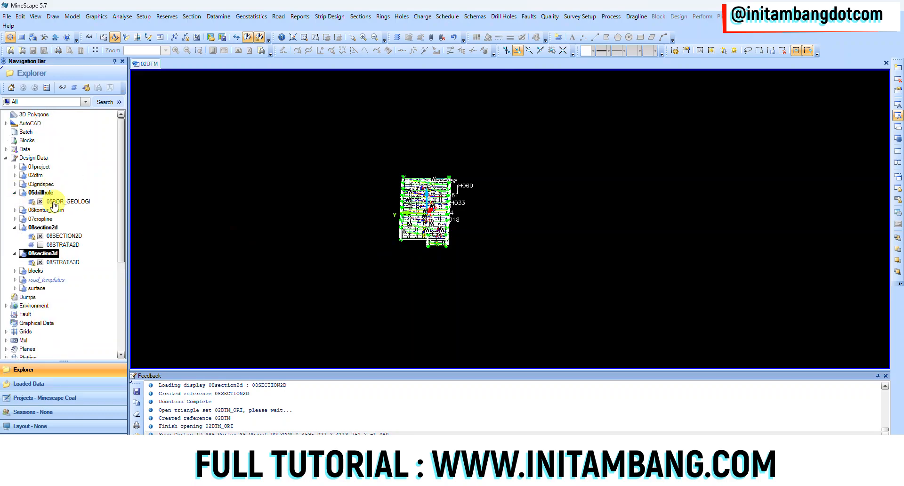
left_click(41, 202)
Step: Examine the seams across the 08STRATA3D sections, both up close and as a whole
scroll(414, 228, "up", 6)
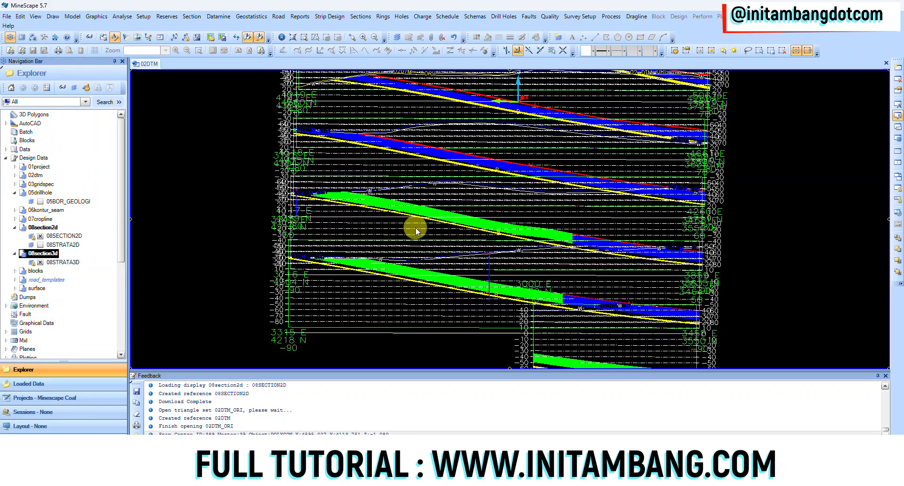
scroll(465, 212, "down", 4)
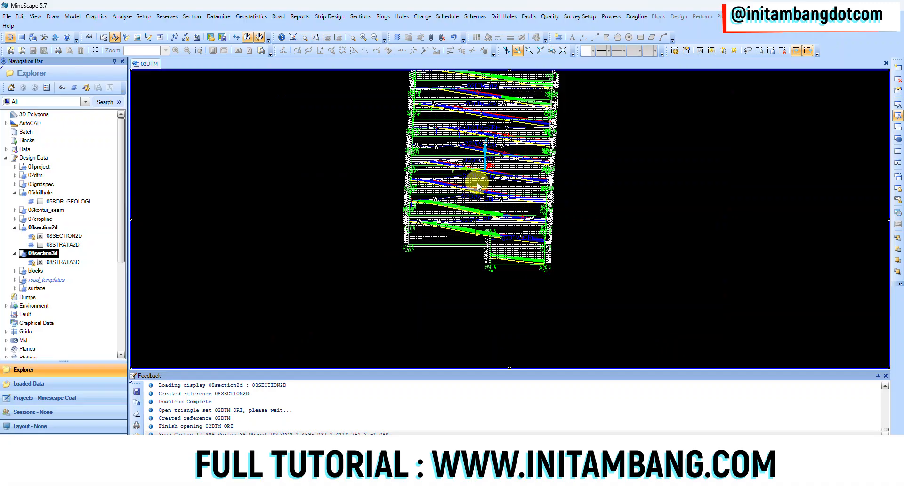
mouse_move(483, 195)
middle_mouse_down()
mouse_move(485, 176)
mouse_move(503, 185)
mouse_move(479, 192)
mouse_move(482, 205)
mouse_move(479, 195)
middle_mouse_up()
scroll(487, 163, "up", 3)
scroll(481, 233, "down", 5)
middle_click_drag(481, 233, 476, 242)
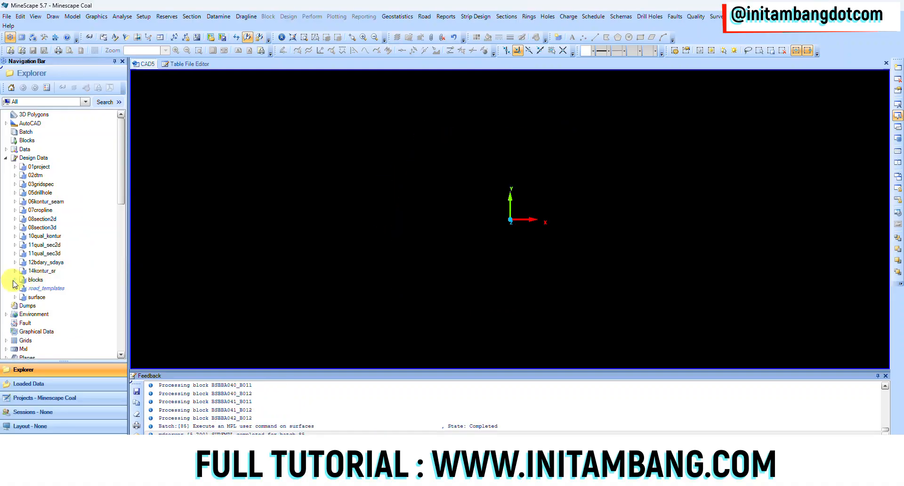
Step: Display the 18RESGRAPH layer from the blocks design data
left_click(14, 280)
scroll(90, 250, "down", 3)
left_click(40, 263)
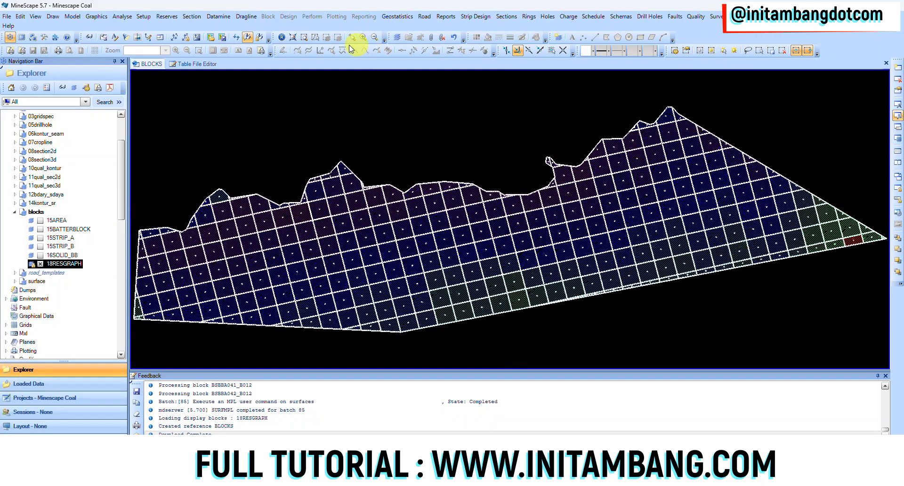
Step: Examine the reserve label in the red block A040 near the pit's eastern tip and compare it with the neighbouring blocks
scroll(829, 234, "up", 5)
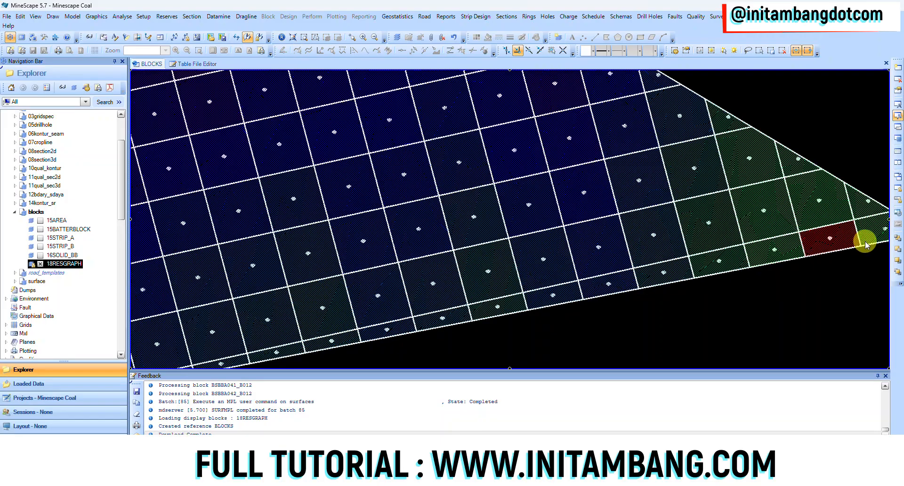
scroll(705, 277, "up", 3)
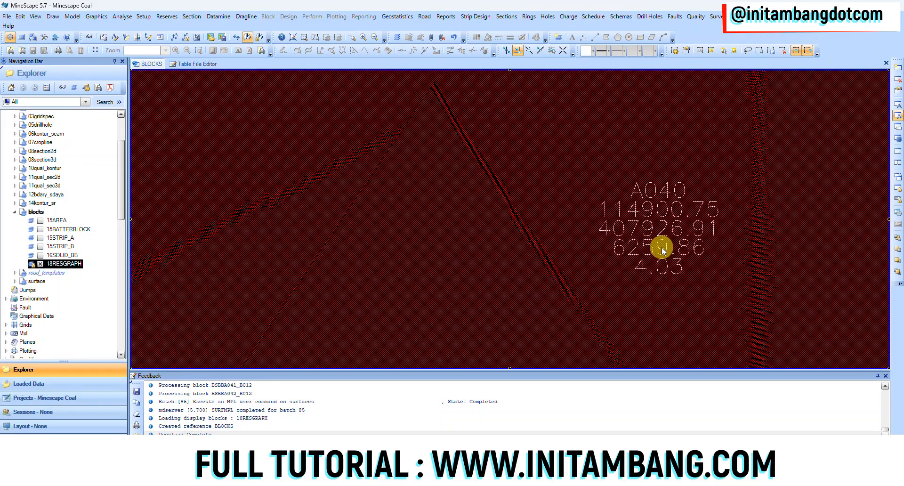
scroll(662, 247, "down", 3)
scroll(666, 255, "up", 3)
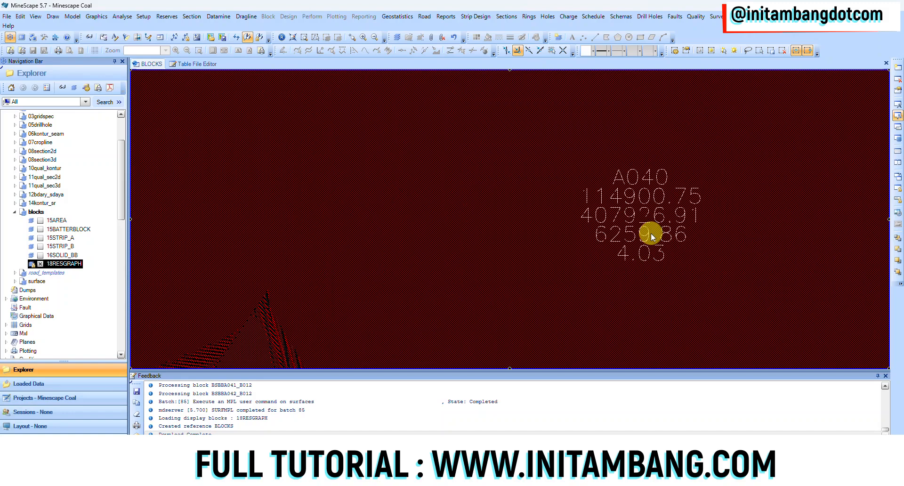
mouse_move(641, 178)
scroll(640, 233, "down", 4)
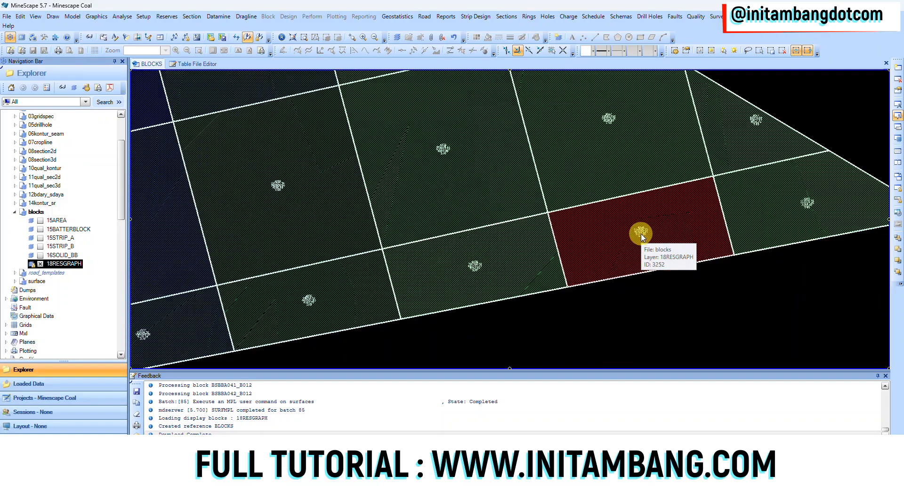
scroll(614, 111, "down", 2)
scroll(621, 161, "up", 6)
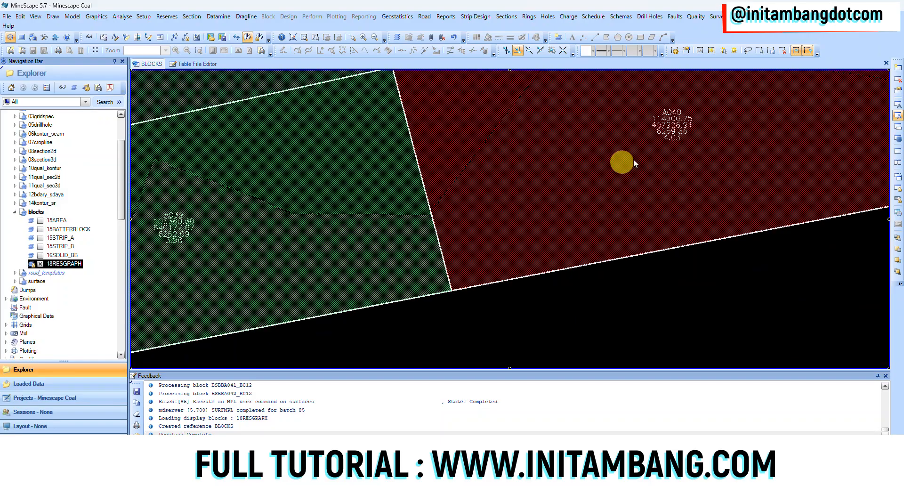
middle_click_drag(634, 138, 628, 227)
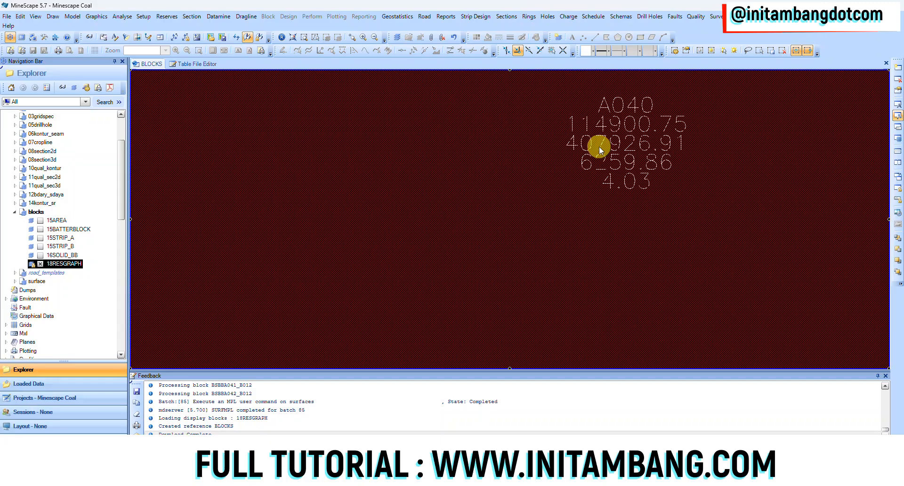
scroll(593, 146, "down", 6)
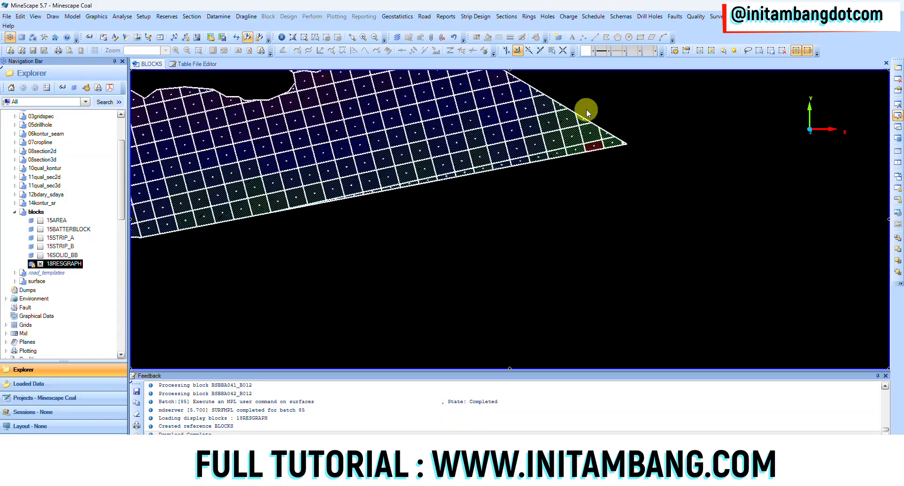
Step: Examine the reserve label of block A015 in the blue part of the reserve block layout
middle_click_drag(419, 149, 600, 154)
middle_click_drag(394, 156, 490, 148)
scroll(425, 234, "up", 8)
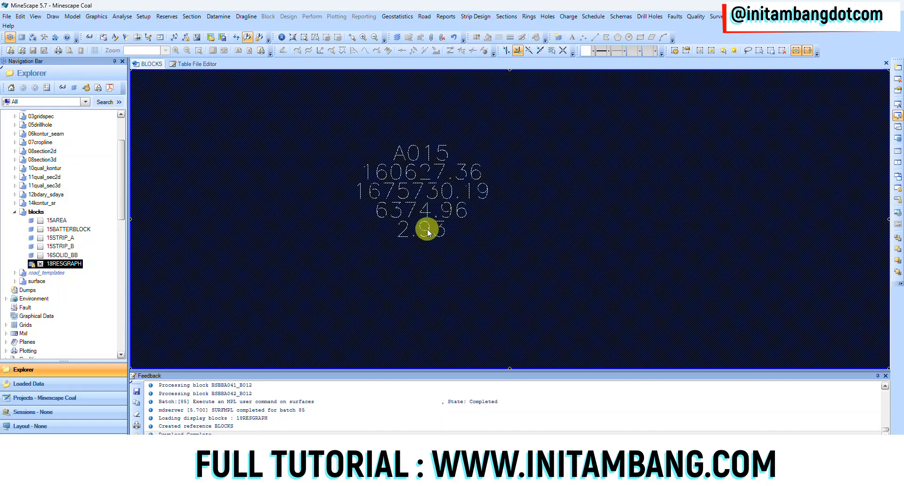
scroll(422, 229, "down", 5)
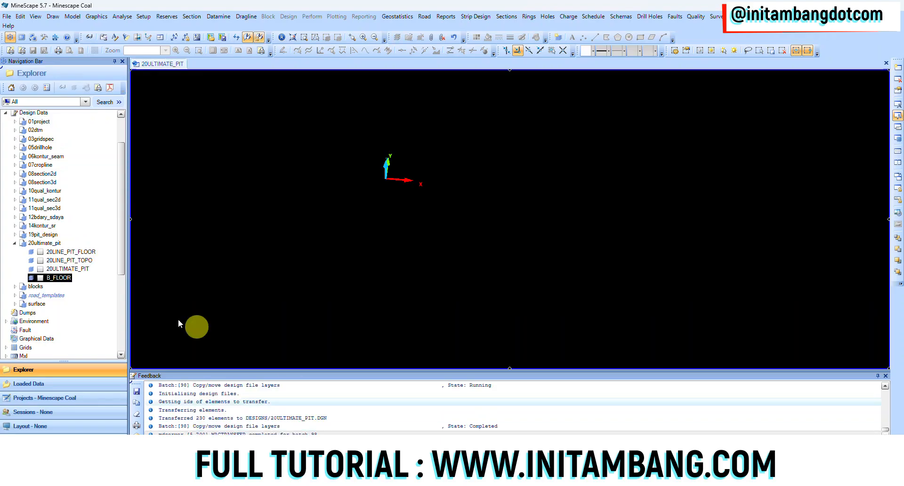
Step: Display the 20ULTIMATE_PIT layer and review the ultimate pit's walls and floor in plan and tilted views
left_click(40, 269)
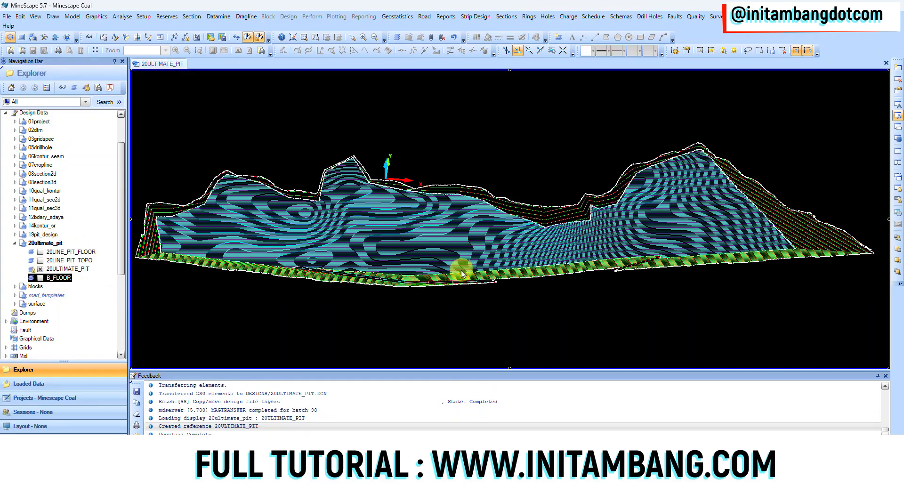
middle_click_drag(453, 274, 493, 252)
left_click(284, 37)
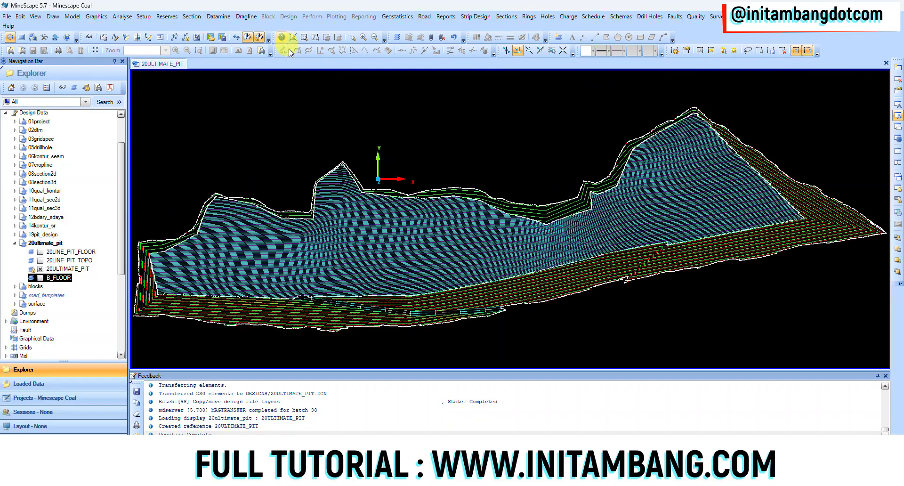
middle_click_drag(428, 249, 432, 226)
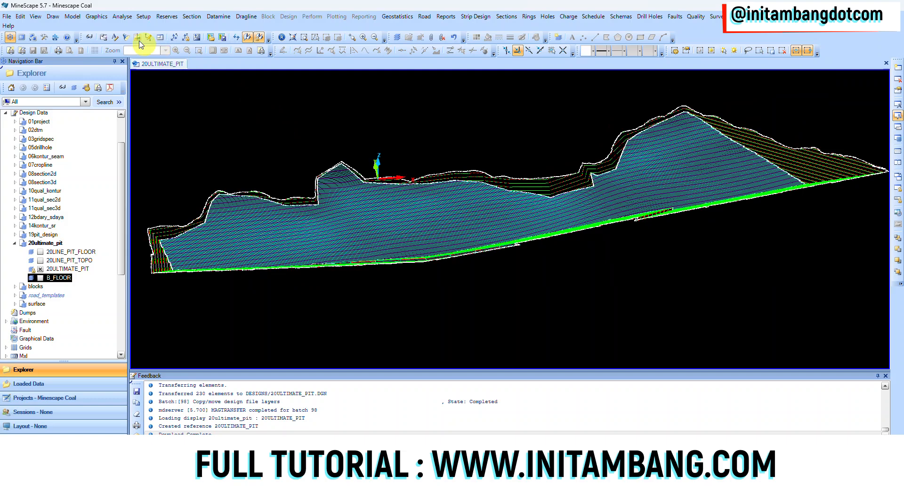
middle_click_drag(489, 264, 488, 243)
scroll(489, 231, "up", 3)
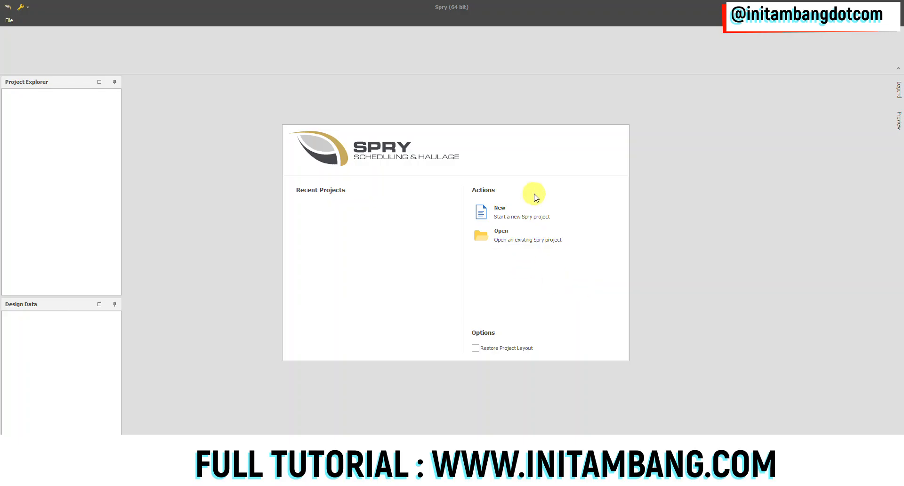
Step: Switch to Spry, start a new project and create a folder named Spry Coal inside the Udemy folder on drive D
left_click(509, 213)
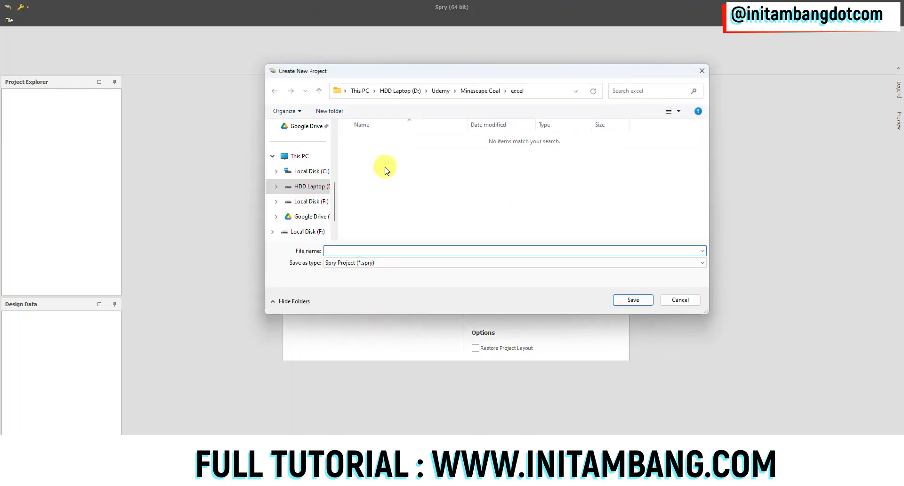
left_click(439, 90)
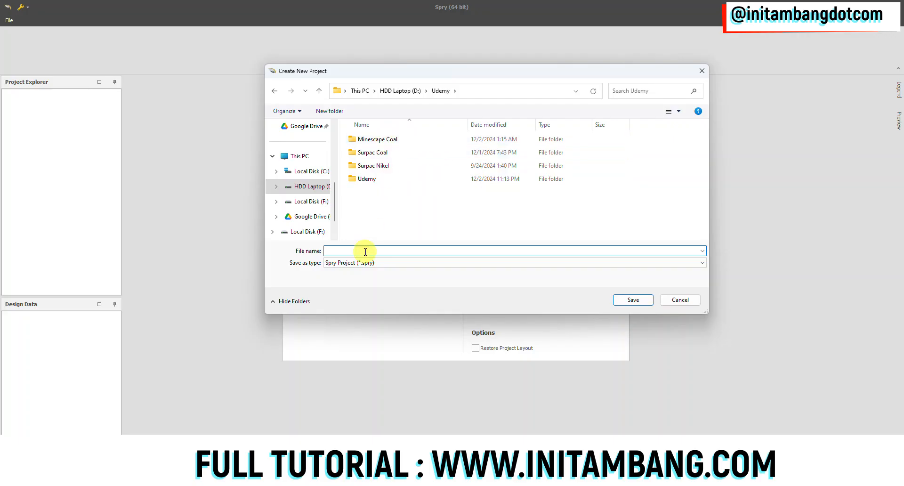
left_click(330, 111)
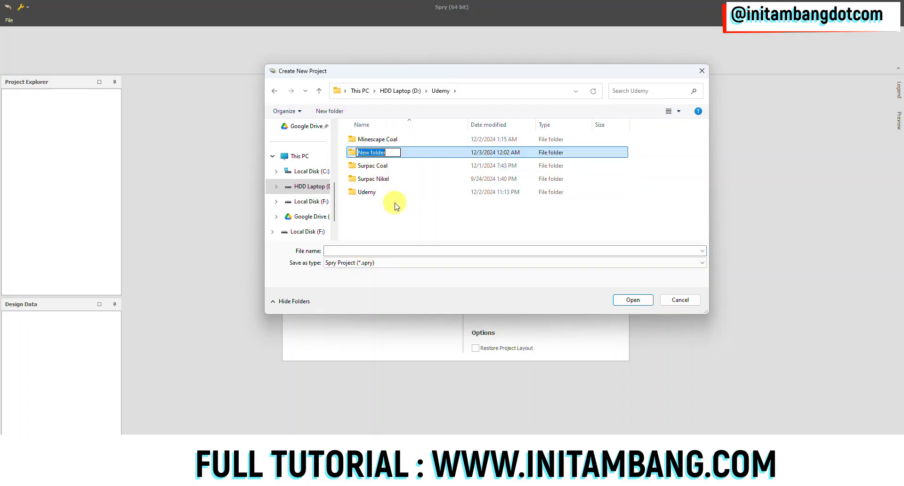
type("SPry Coal")
key("BackSpace")
type("p")
left_click(389, 220)
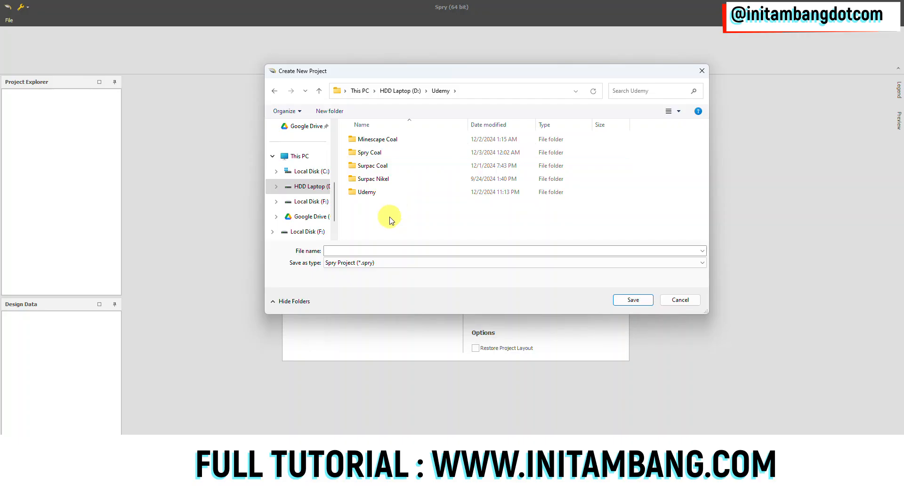
Step: Save the new project as spry_coal in the Spry Coal folder
left_click(375, 155)
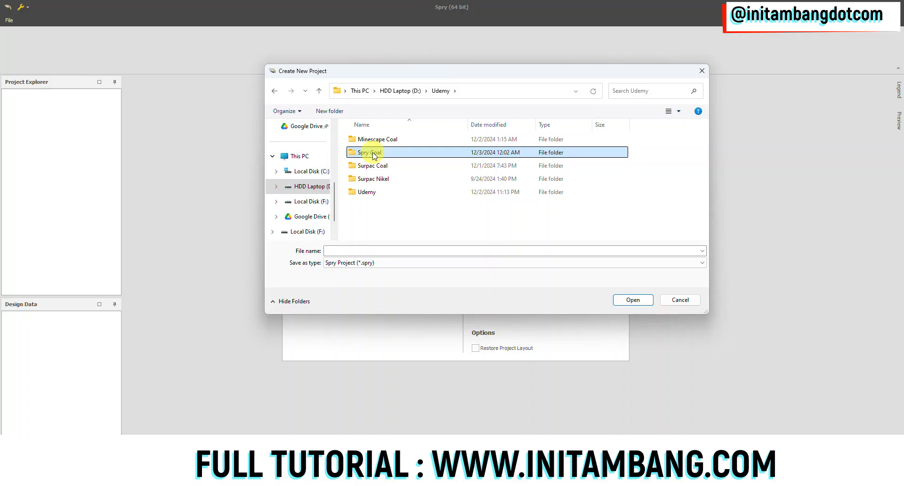
double_click(374, 154)
left_click(355, 250)
type("pro")
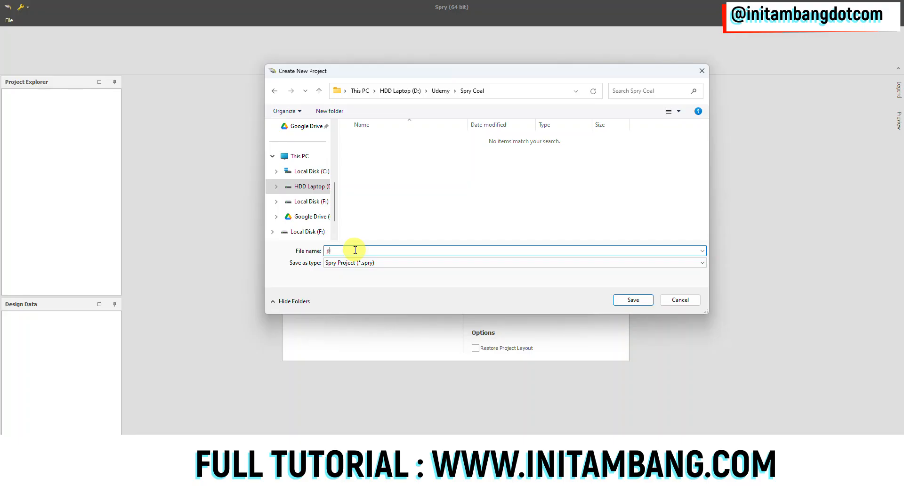
key("BackSpace")
key("BackSpace")
key("BackSpace")
type("spry_coal")
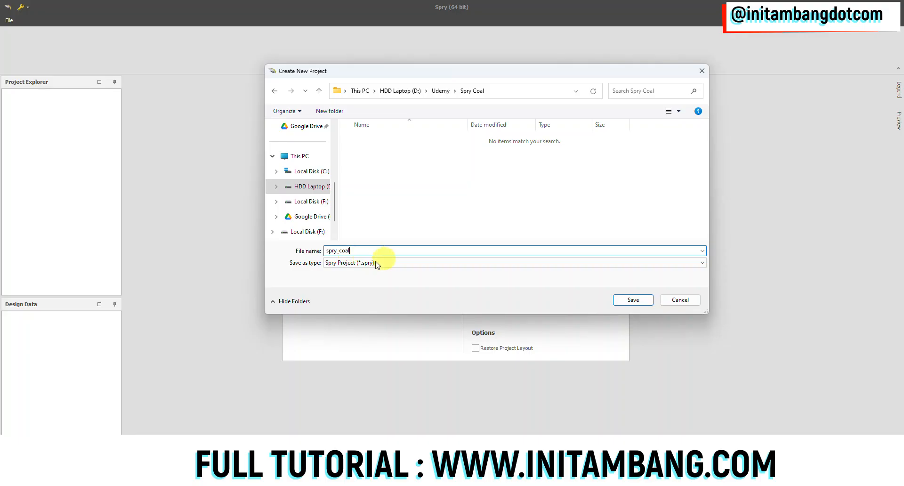
left_click(636, 301)
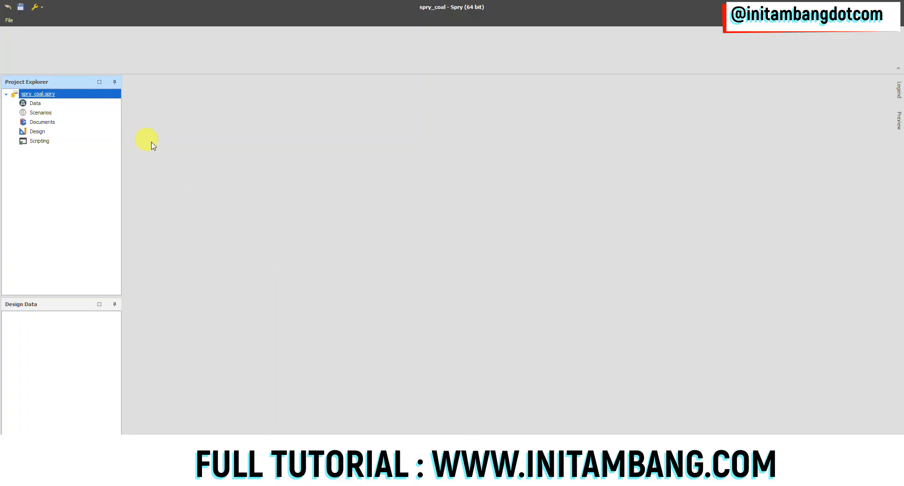
left_click(38, 105)
left_click(42, 113)
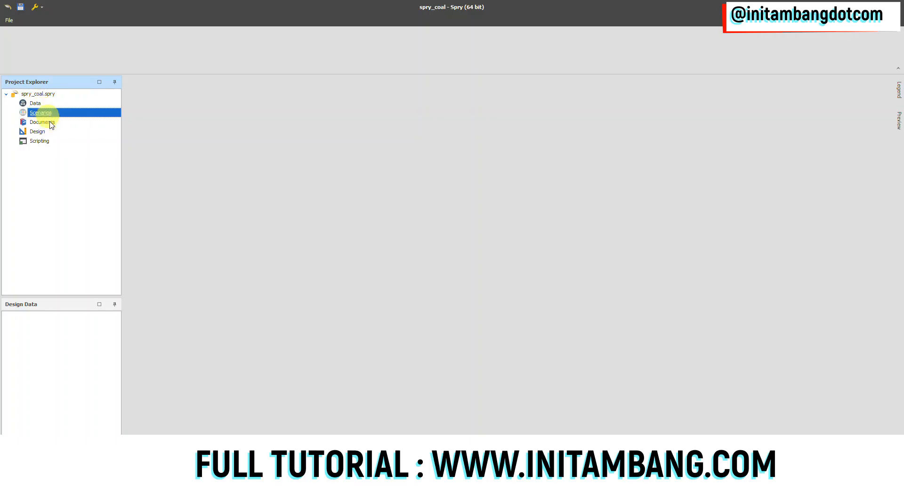
left_click(44, 122)
left_click(46, 132)
left_click(47, 141)
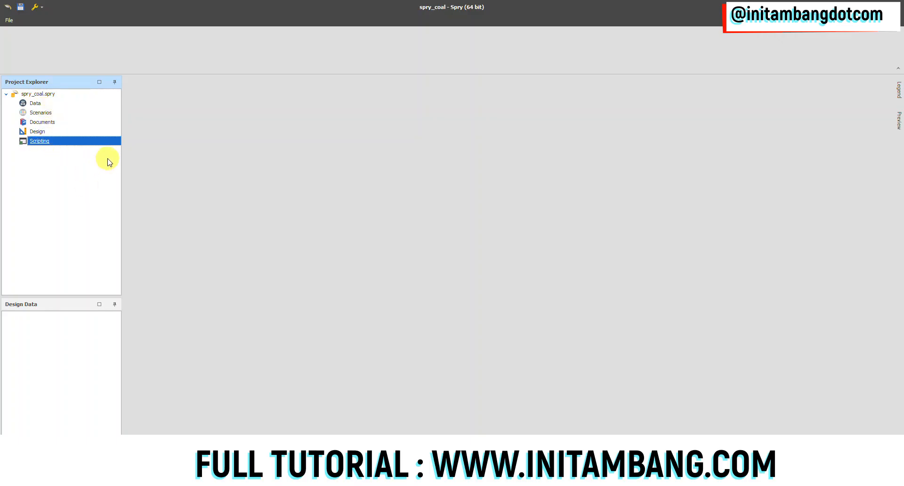
Step: Add a new table named pit to the project's Data section
left_click(40, 105)
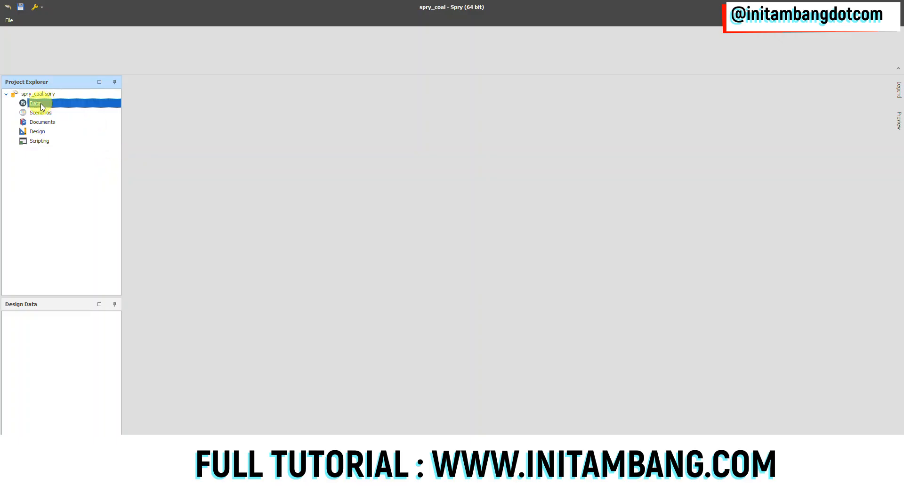
right_click(40, 103)
mouse_move(60, 111)
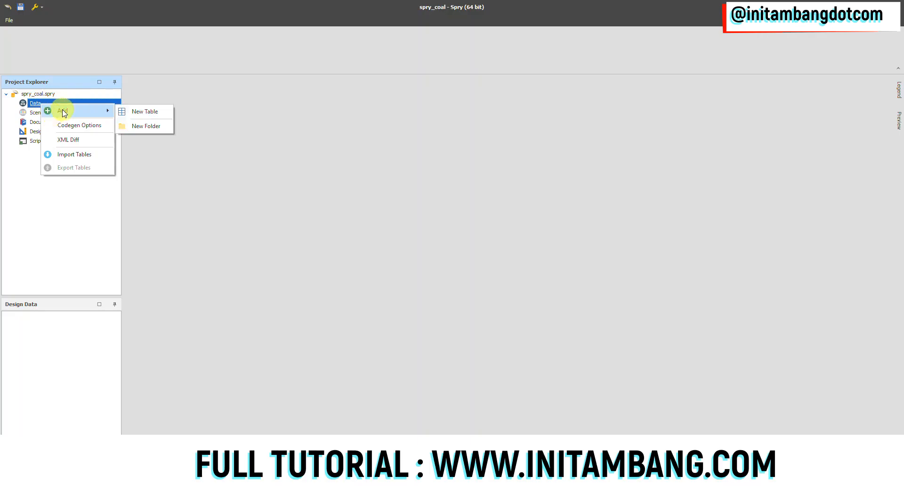
left_click(144, 112)
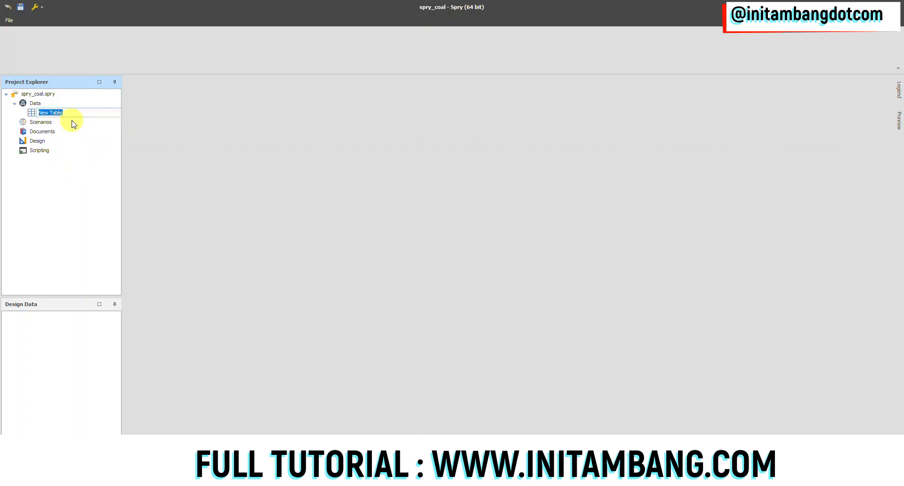
type("pl")
key("Return")
Step: Open the level setup of the pit table and add the levels pit, block, strip, bench and seam
right_click(46, 115)
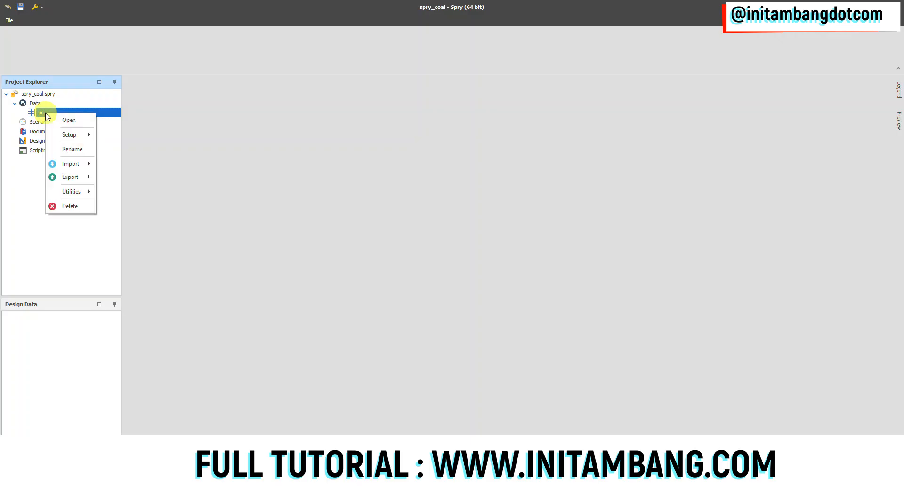
mouse_move(77, 137)
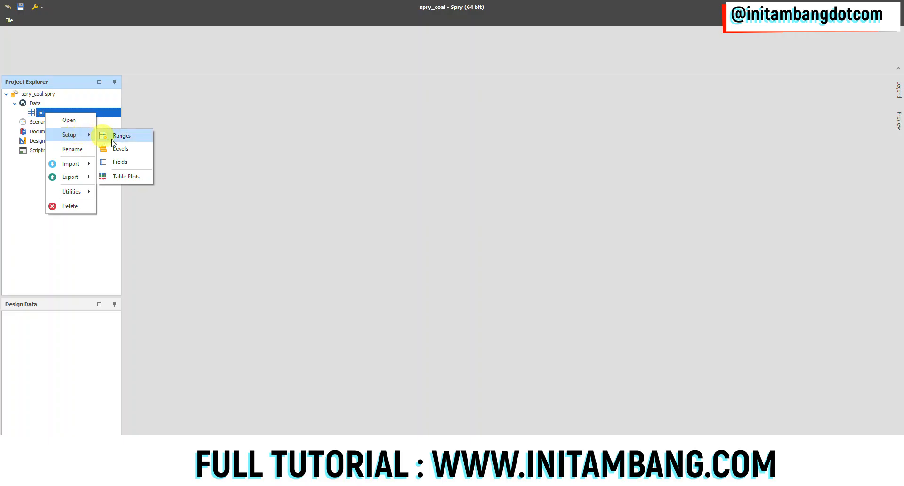
left_click(120, 148)
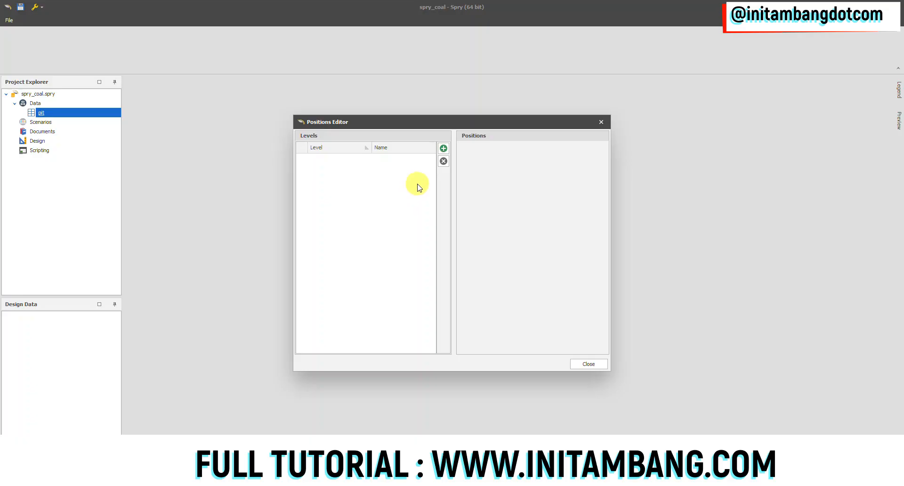
left_click(444, 148)
type("pit")
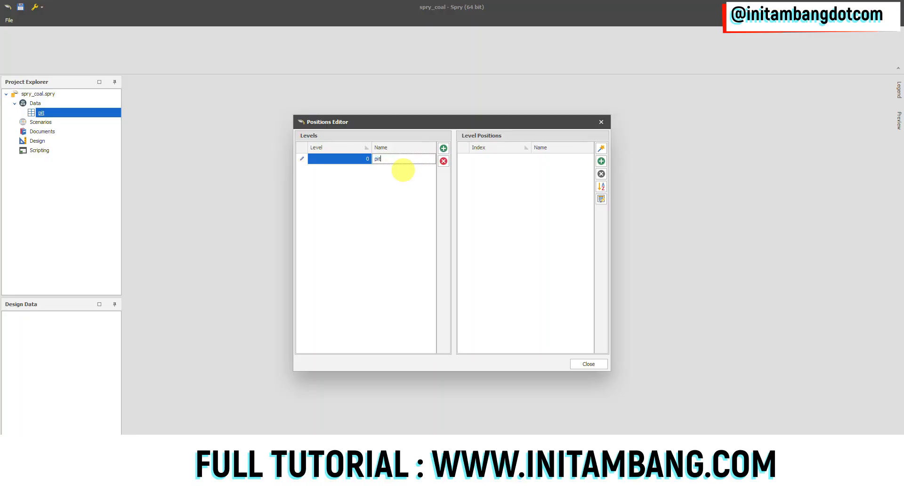
left_click(443, 148)
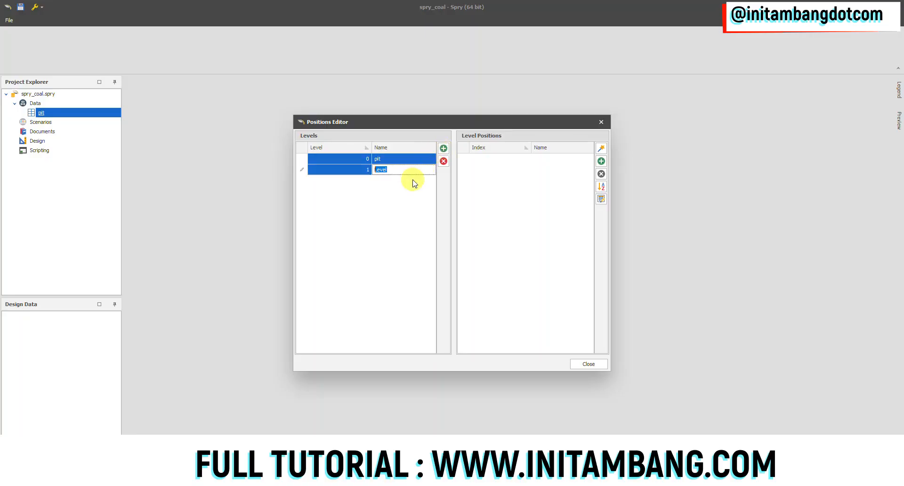
type("block")
left_click(443, 149)
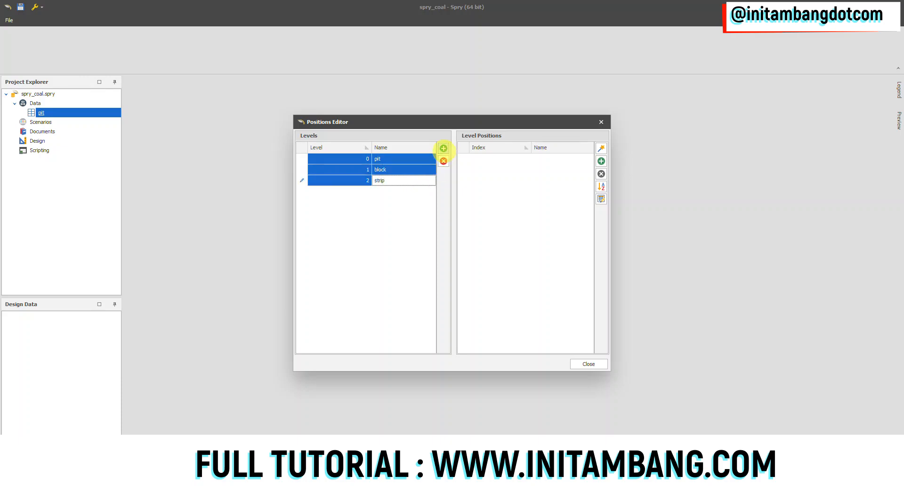
left_click(443, 149)
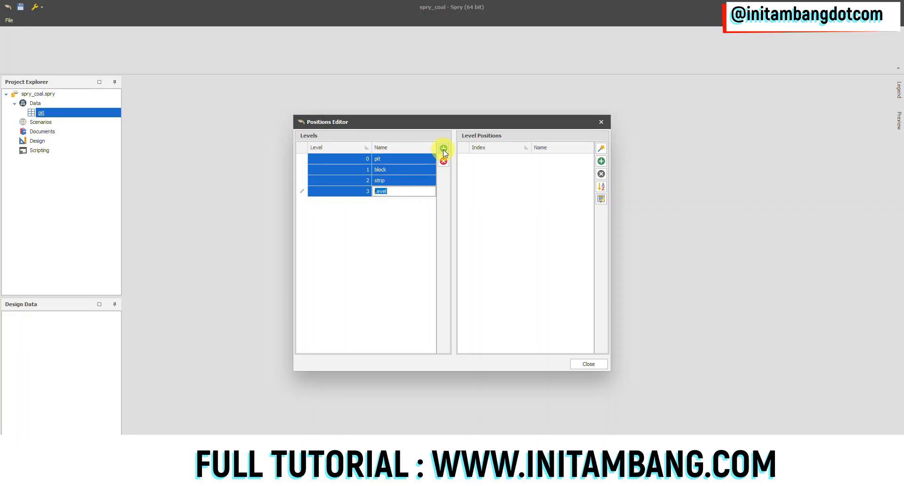
type("bench")
left_click(444, 149)
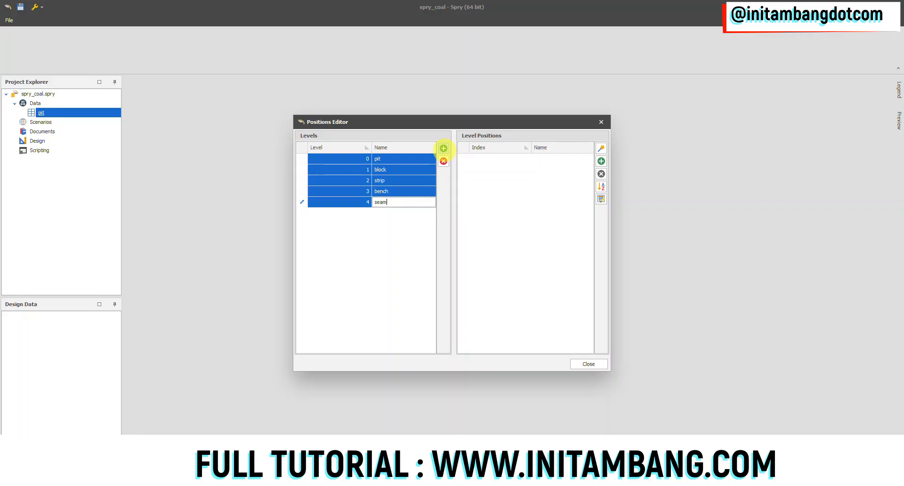
Step: Finish the level entries of the pit table, reopen its level setup to check them, and close it
left_click(401, 192)
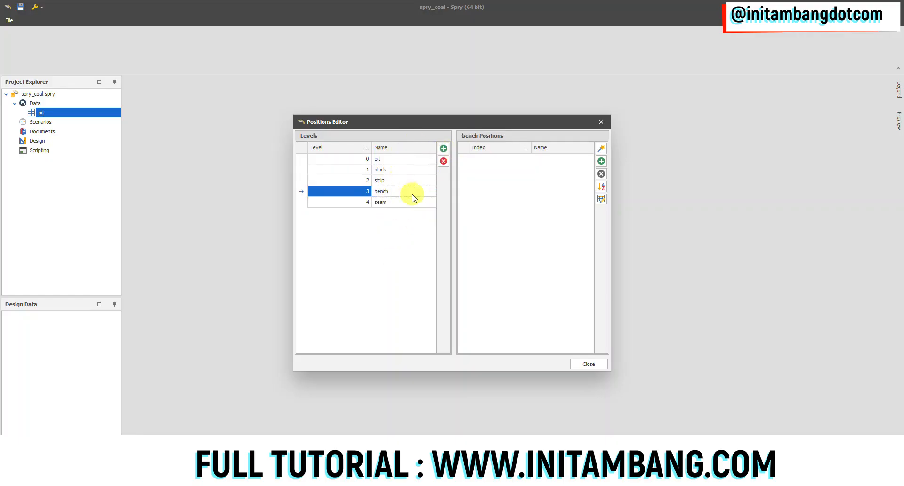
left_click(590, 364)
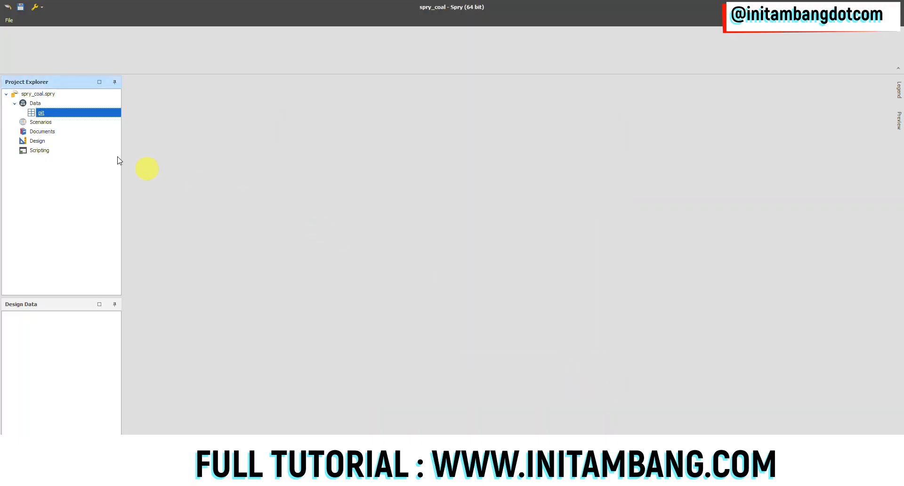
right_click(44, 113)
mouse_move(69, 137)
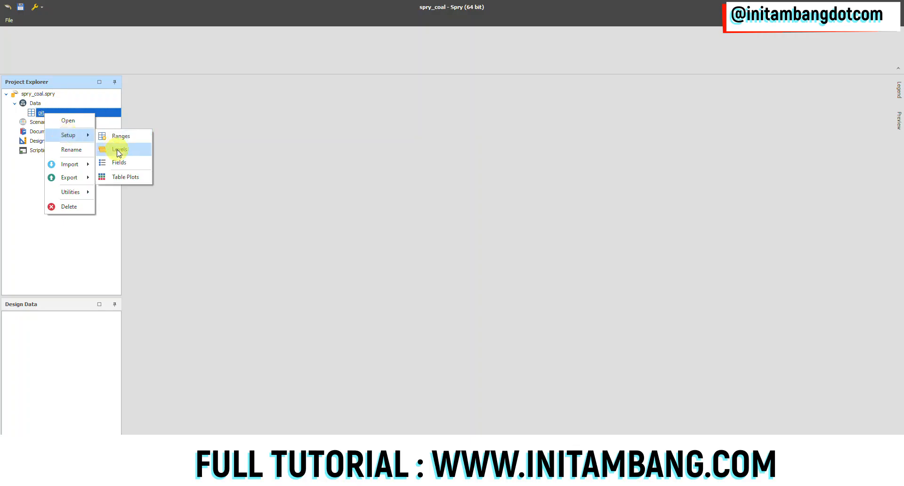
left_click(118, 150)
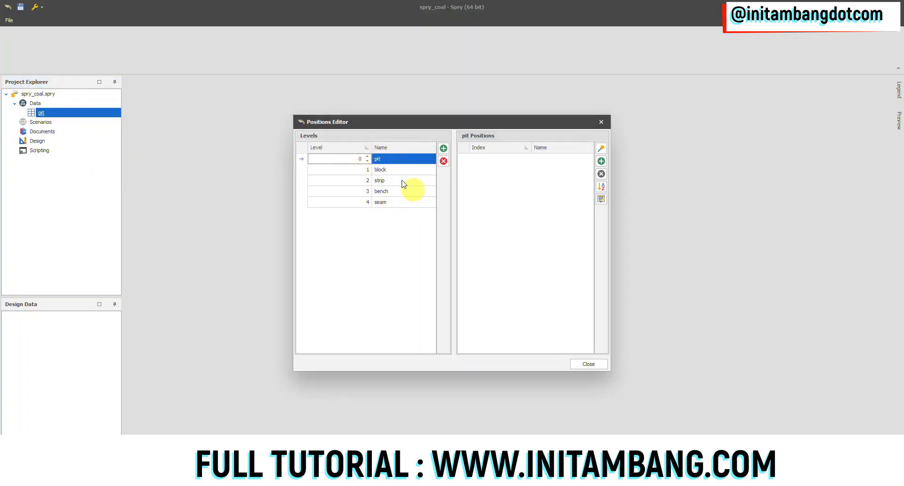
left_click(588, 364)
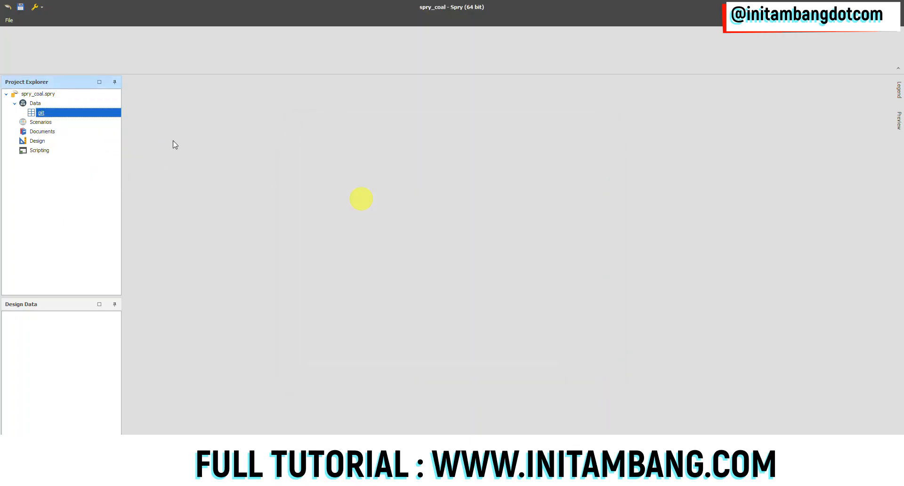
Step: Open the field setup of the pit table and add a folder named coal under Schema
right_click(44, 113)
mouse_move(69, 135)
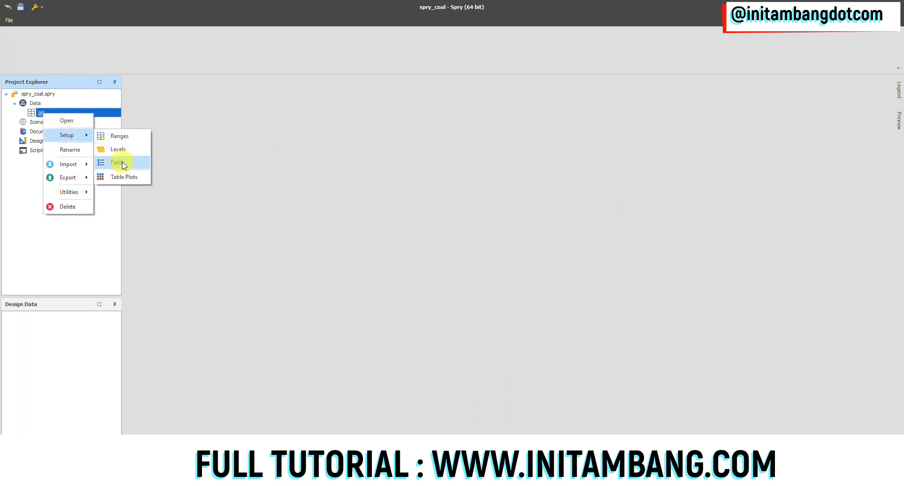
left_click(121, 163)
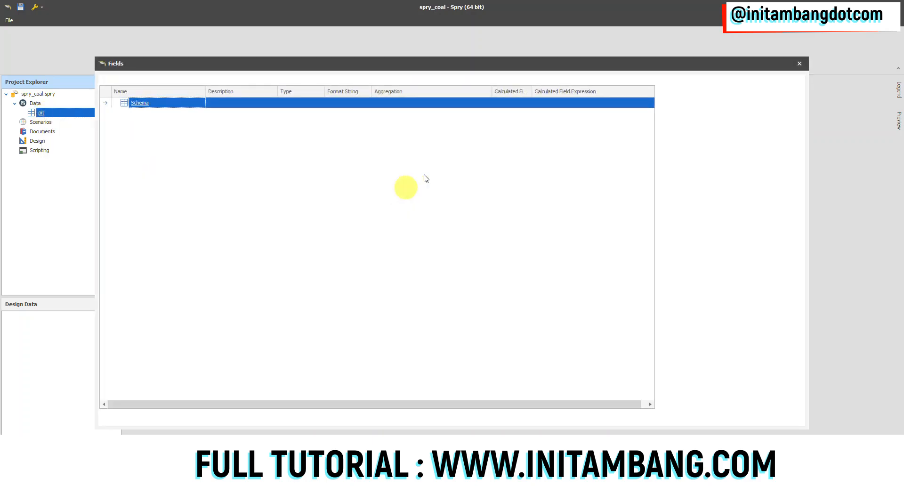
left_click_drag(313, 63, 350, 84)
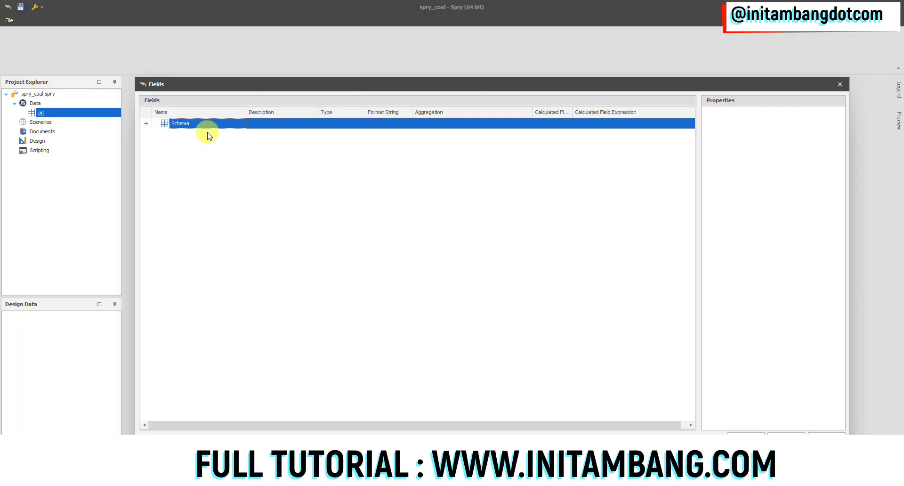
right_click(185, 125)
mouse_move(211, 137)
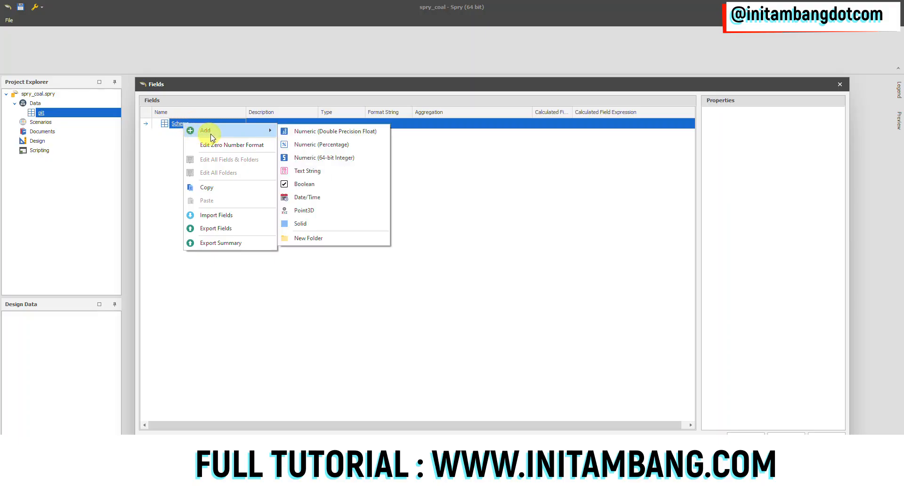
left_click(314, 238)
type("coal")
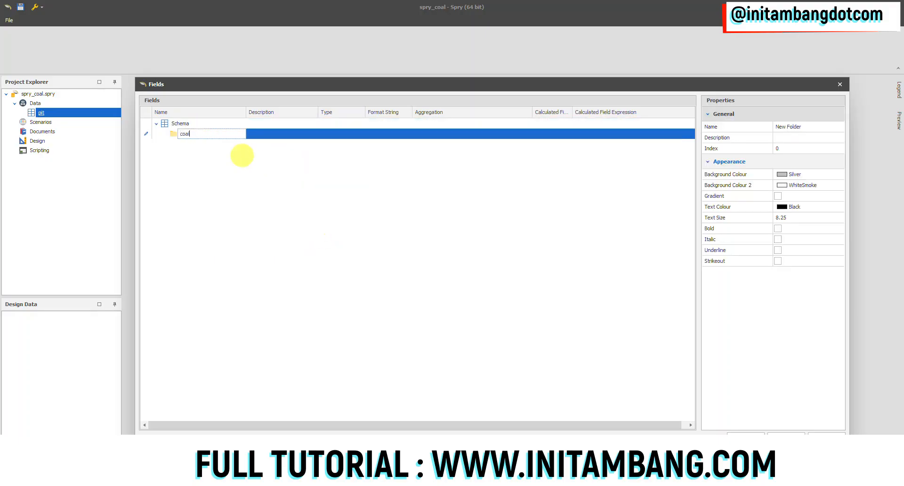
key("Return")
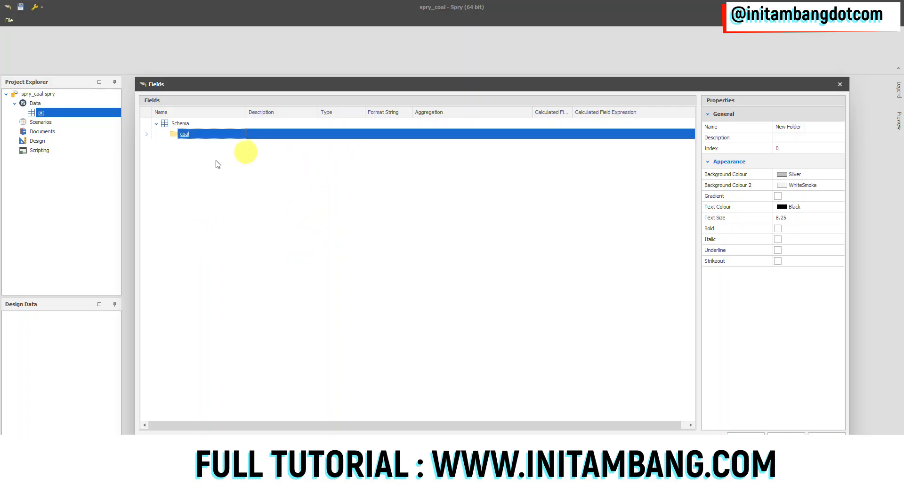
Step: Add a double precision float field named mass to the coal folder with Sum as its default aggregation
right_click(188, 138)
mouse_move(230, 144)
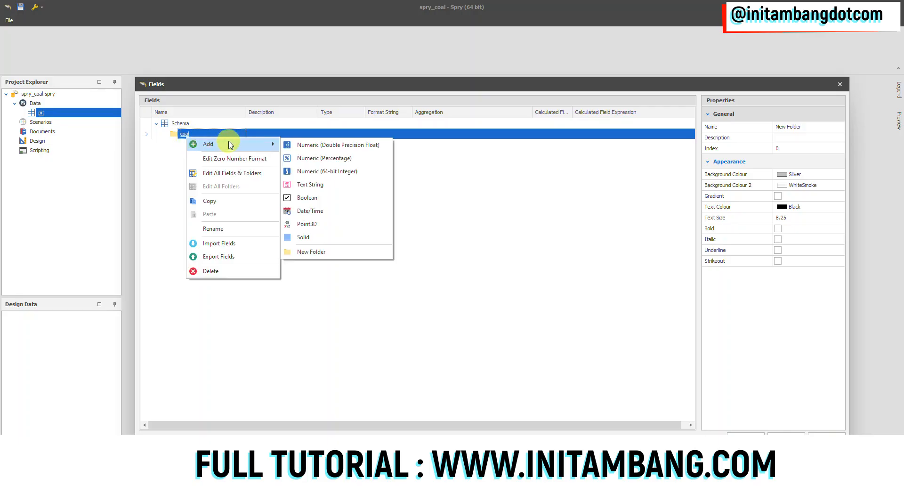
left_click(302, 147)
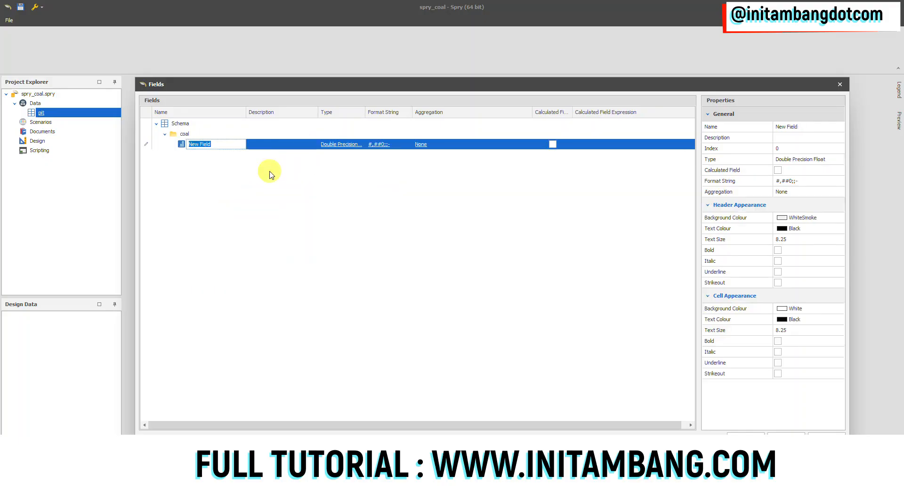
type("mass")
left_click(430, 144)
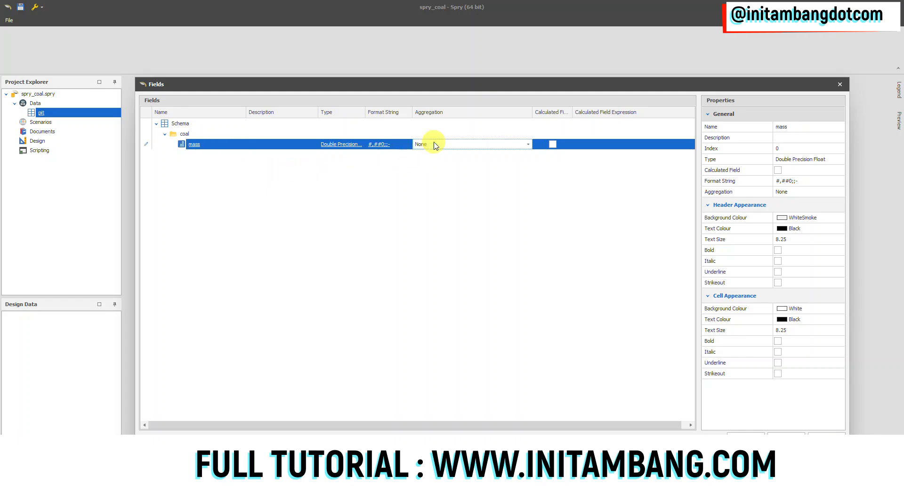
left_click(430, 144)
left_click(460, 170)
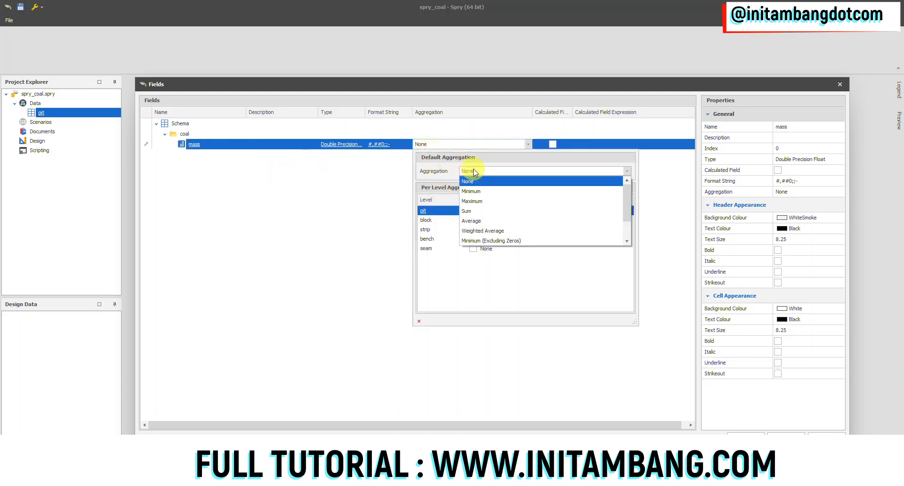
left_click(474, 206)
left_click(485, 172)
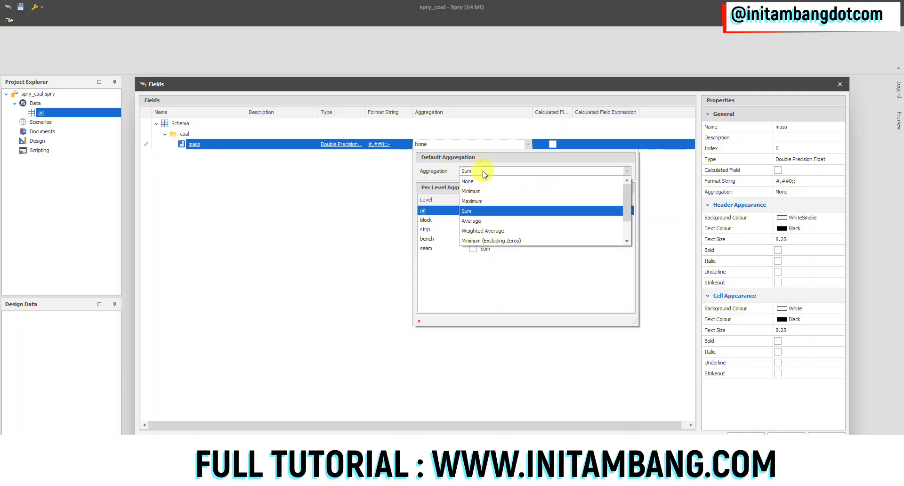
left_click(479, 211)
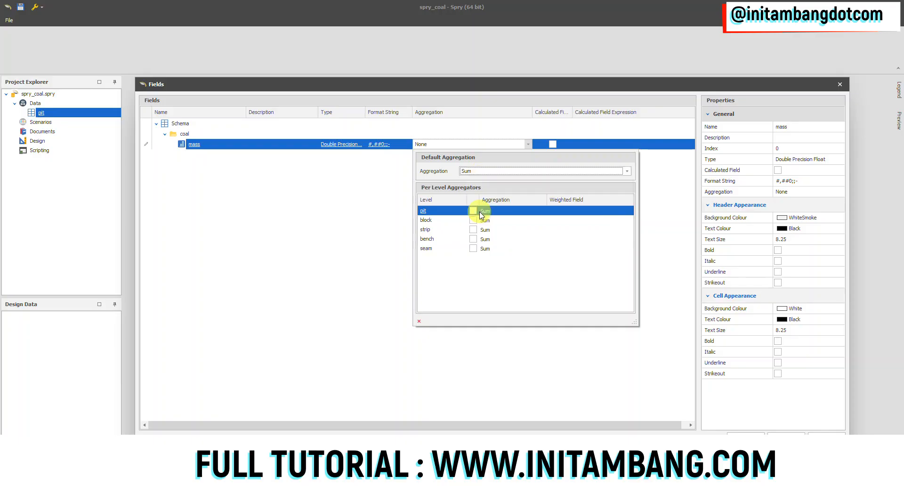
left_click(323, 201)
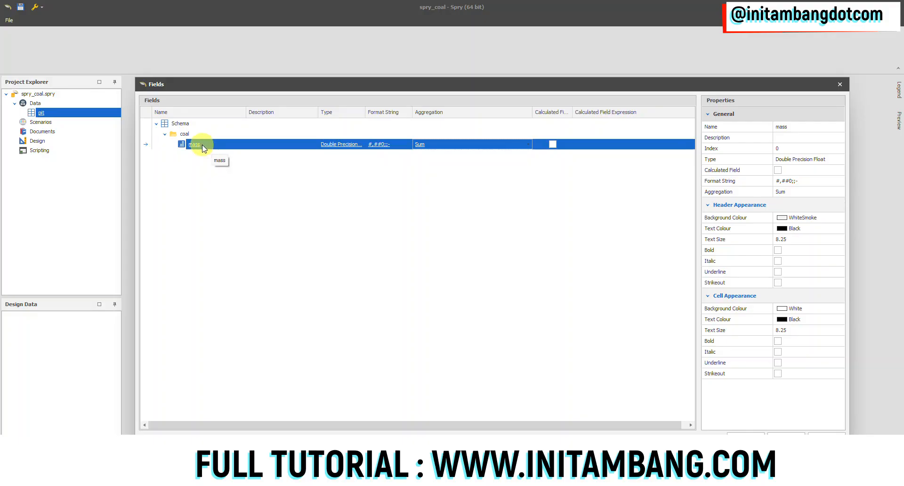
Step: Add a Point3D field named centroid roof to the coal folder
right_click(188, 135)
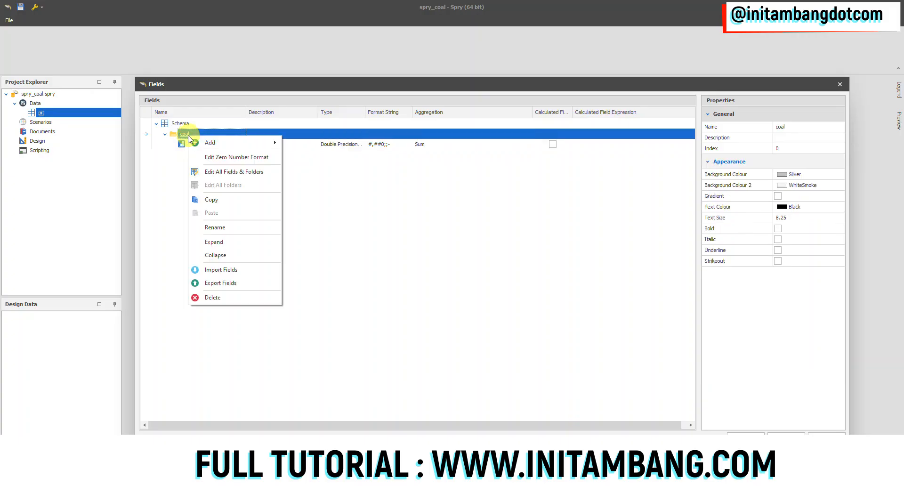
mouse_move(229, 144)
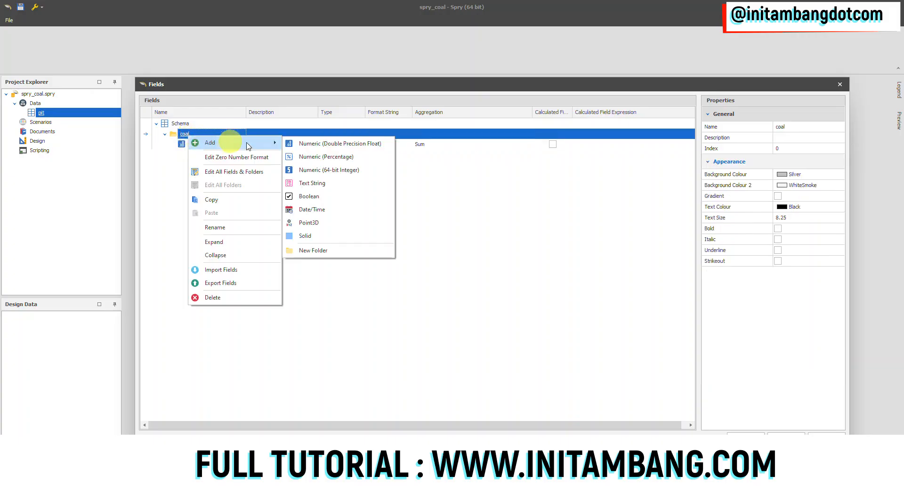
left_click(317, 227)
type("c")
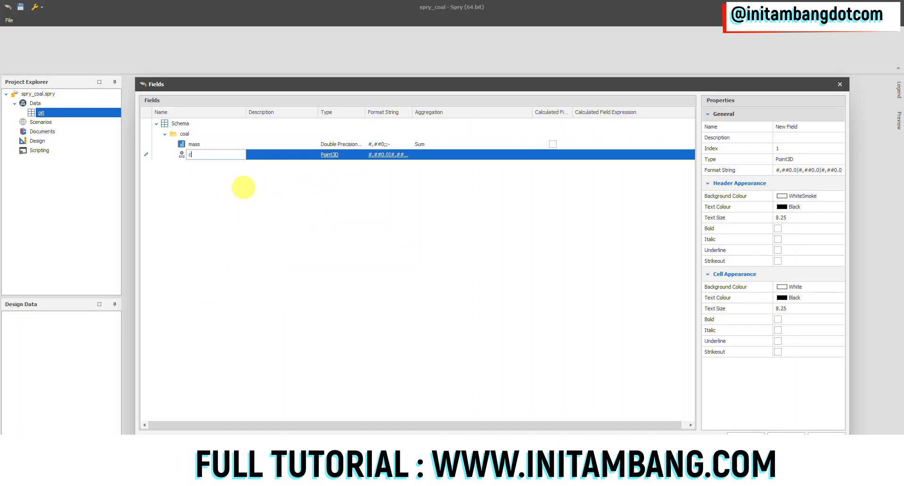
type("ntrtroid ro")
key("Return")
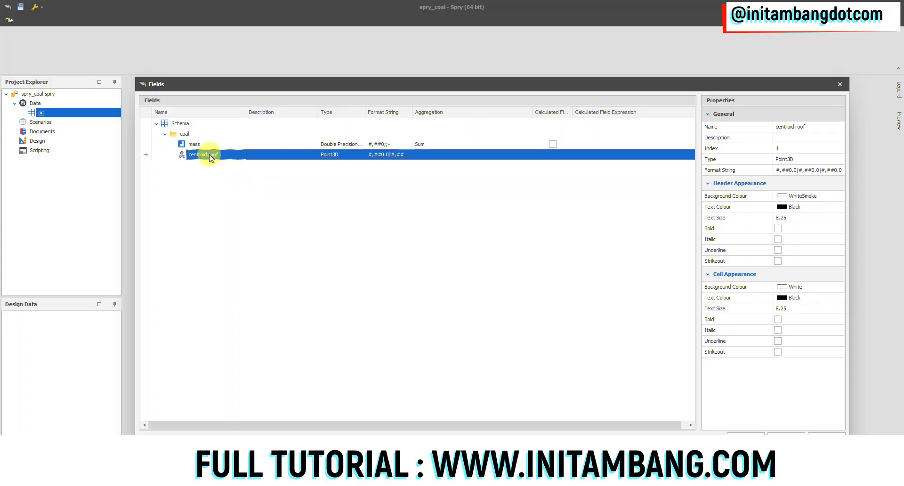
Step: Make two copies of the centroid roof field and rename the first copy centroid centre
right_click(210, 156)
left_click(221, 162)
right_click(218, 165)
left_click(227, 172)
left_click(829, 127)
left_click_drag(829, 127, 799, 127)
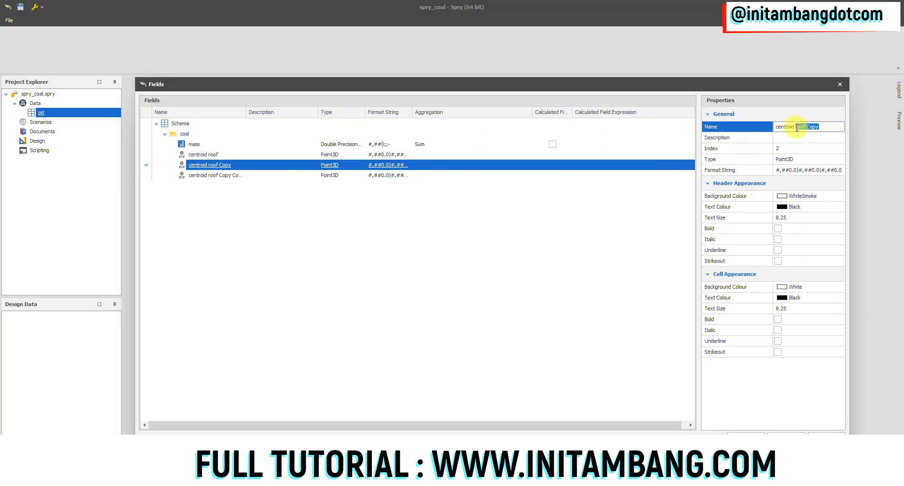
type("centre")
key("Return")
Step: Rename the remaining copy of the centroid roof field as centroid floor
left_click(221, 176)
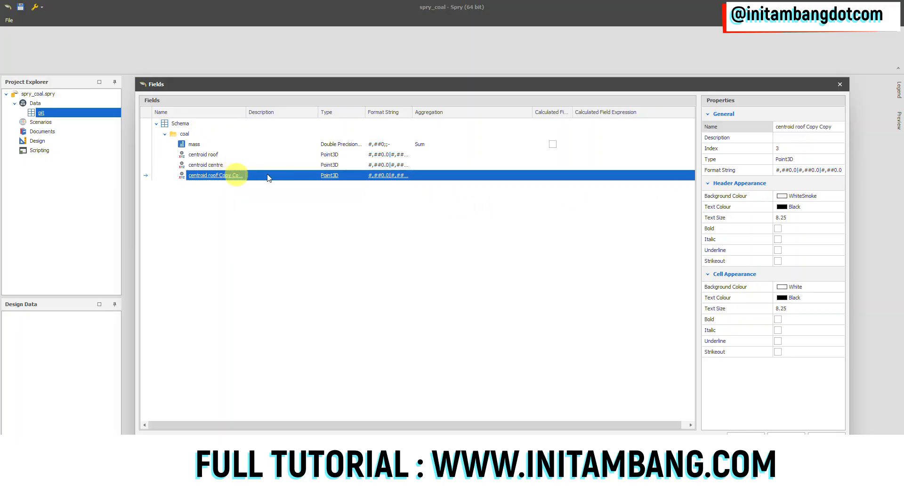
left_click(832, 127)
left_click_drag(832, 127, 799, 129)
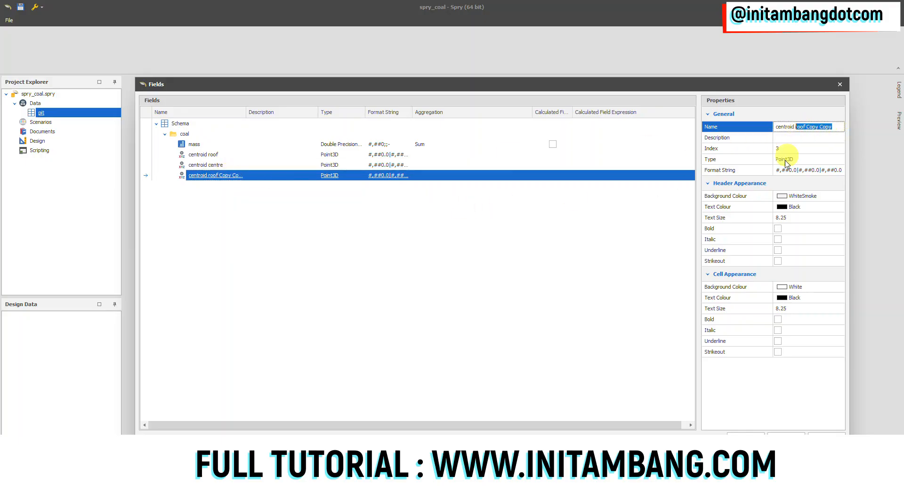
type("floor")
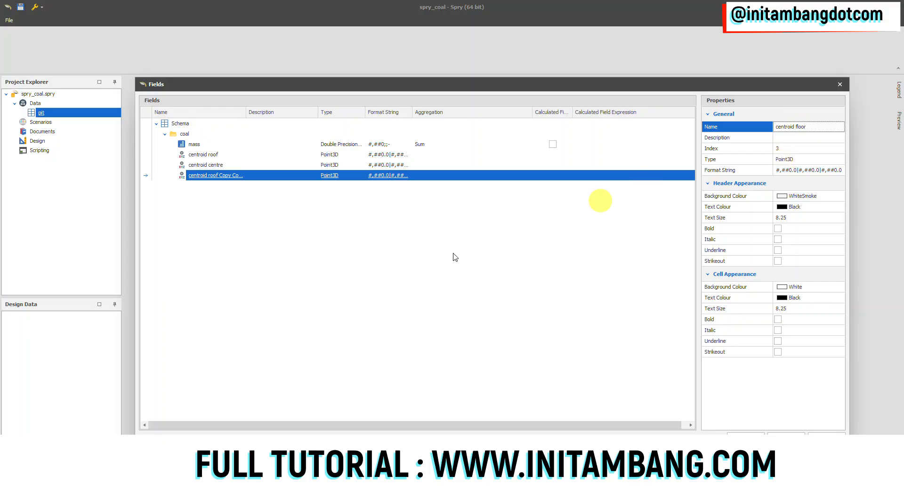
key("Return")
Step: Add a Solid type field named solid to the coal folder
left_click(186, 133)
right_click(189, 136)
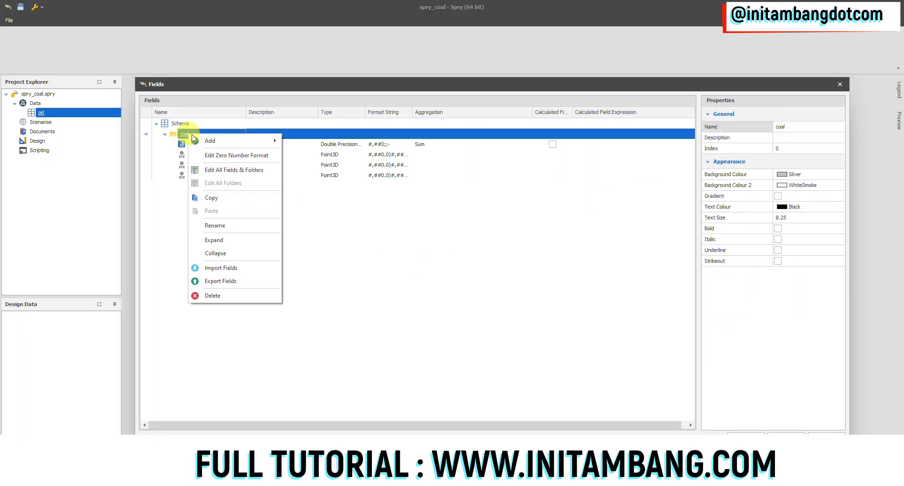
mouse_move(252, 140)
left_click(318, 233)
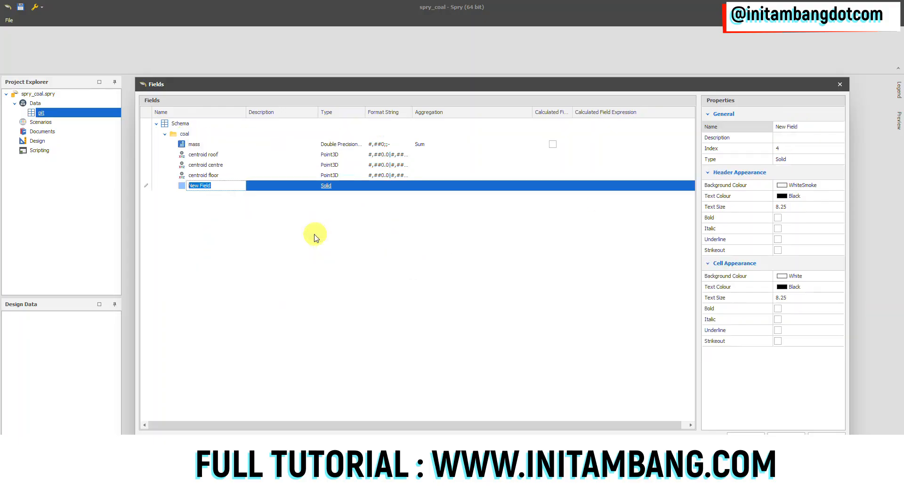
type("solid")
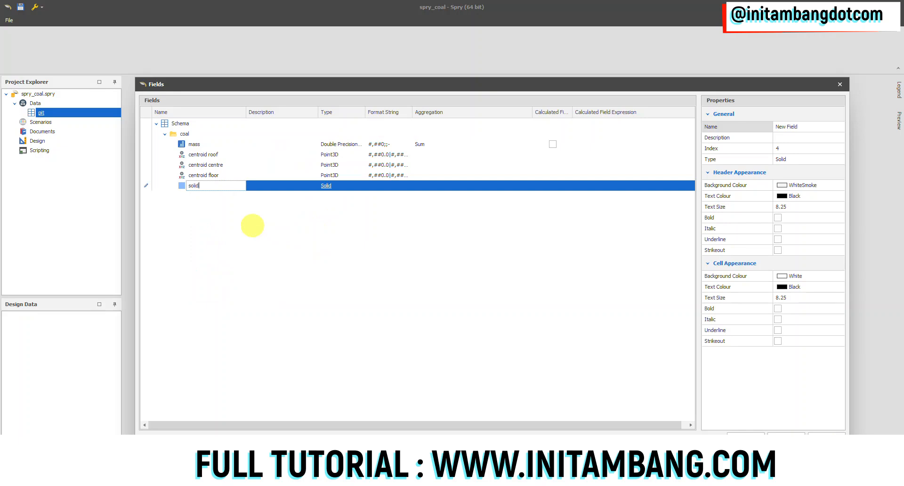
key("Return")
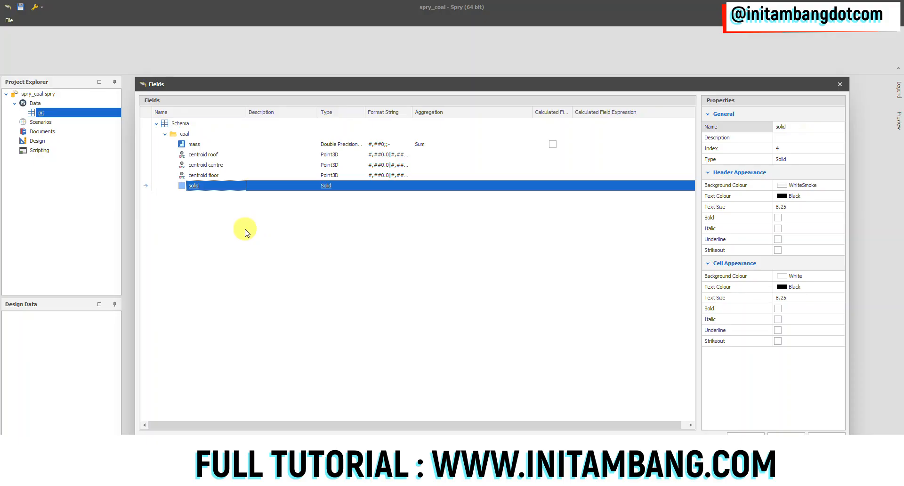
Step: Copy the coal folder with all its fields and paste it under Schema
left_click(197, 147)
left_click(197, 186)
right_click(187, 136)
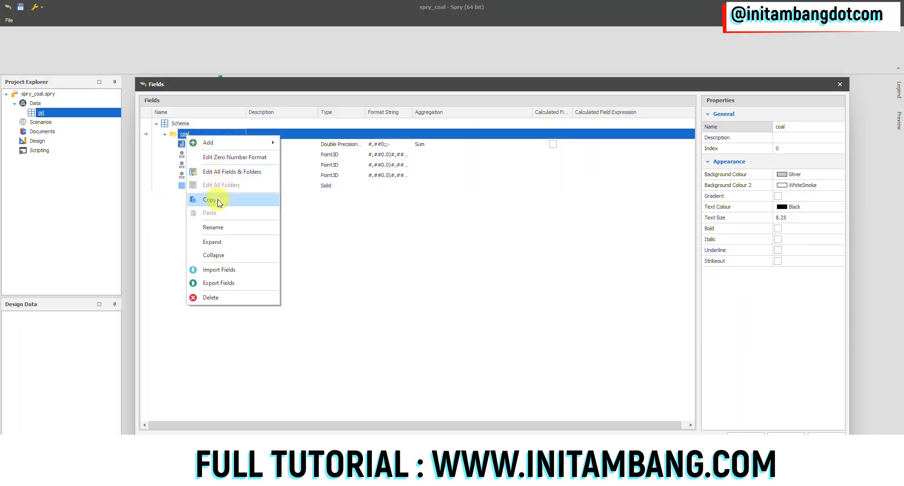
left_click(207, 199)
right_click(187, 125)
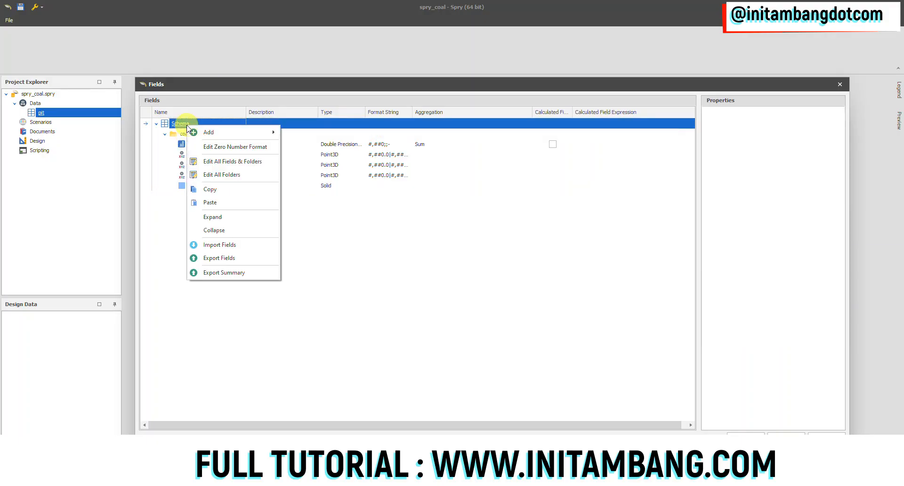
left_click(222, 202)
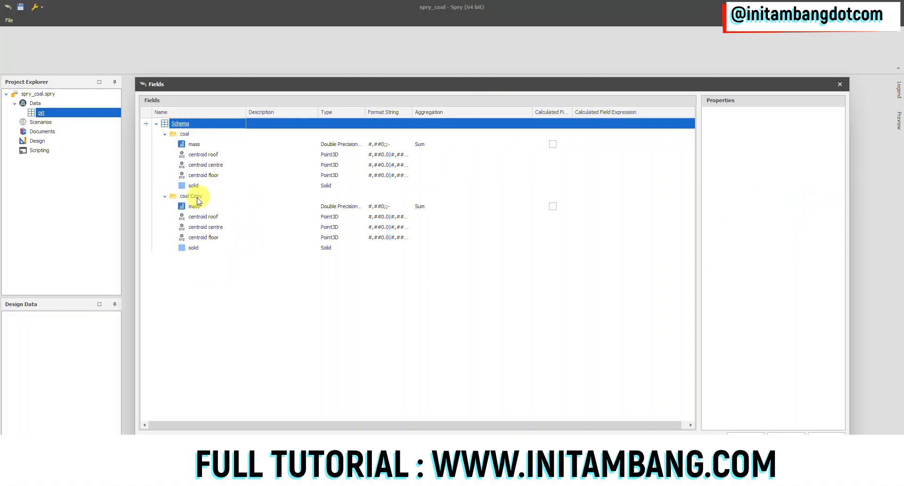
Step: Rename the pasted copy of the coal folder as waste
left_click(191, 196)
left_click(804, 126)
double_click(788, 126)
type("waste")
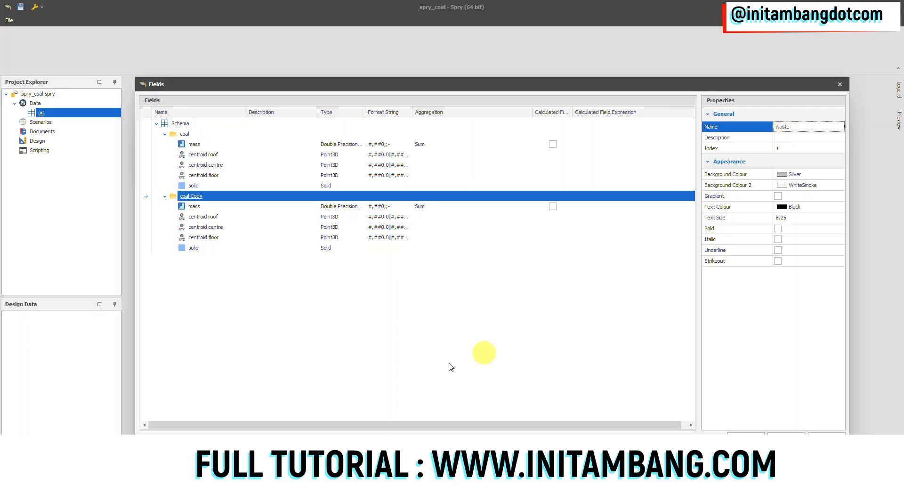
key("Return")
Step: Rename the mass field in the waste folder as volume, apply the pit table's field setup and close it
left_click(194, 206)
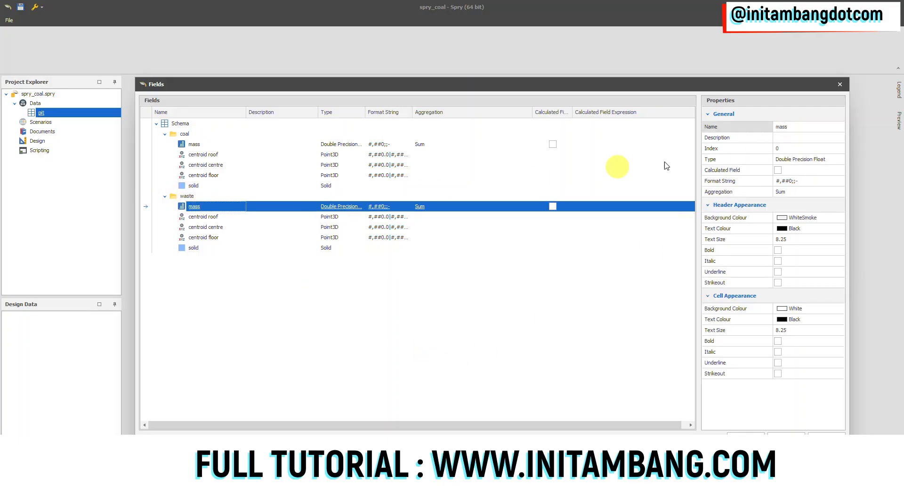
double_click(789, 127)
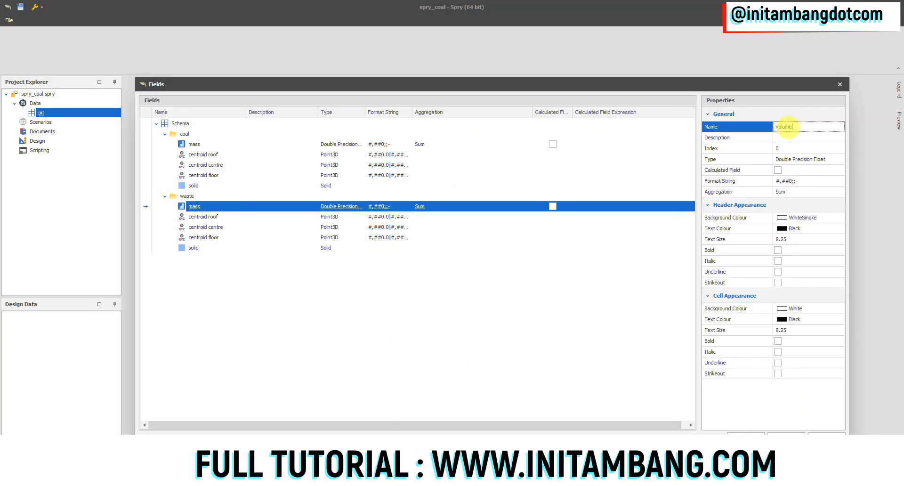
left_click(458, 345)
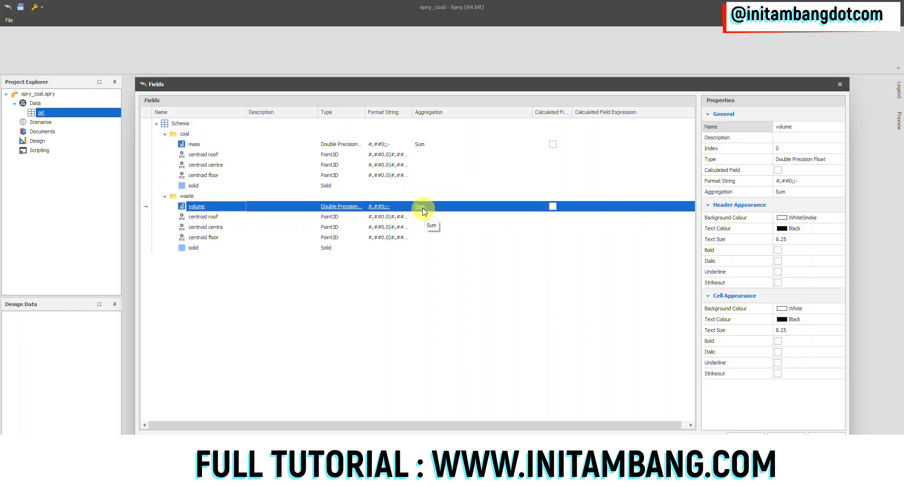
left_click(195, 145)
left_click(196, 206)
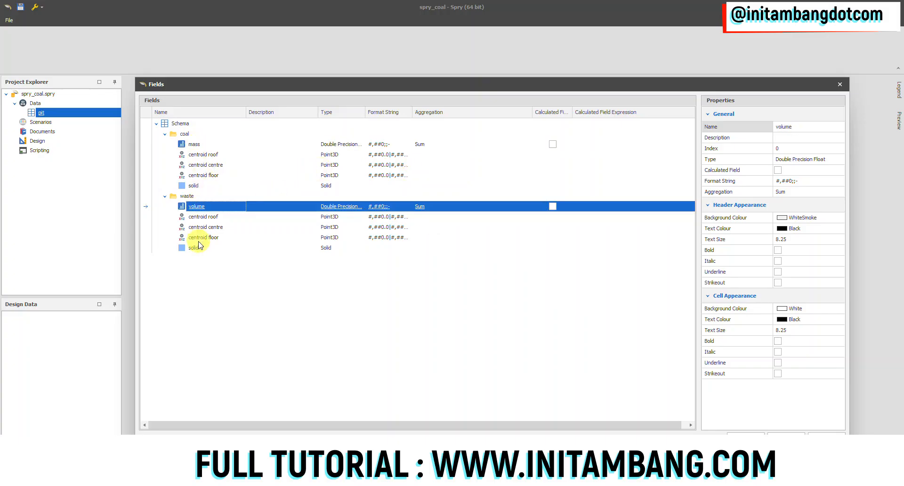
left_click(197, 248)
left_click(198, 187)
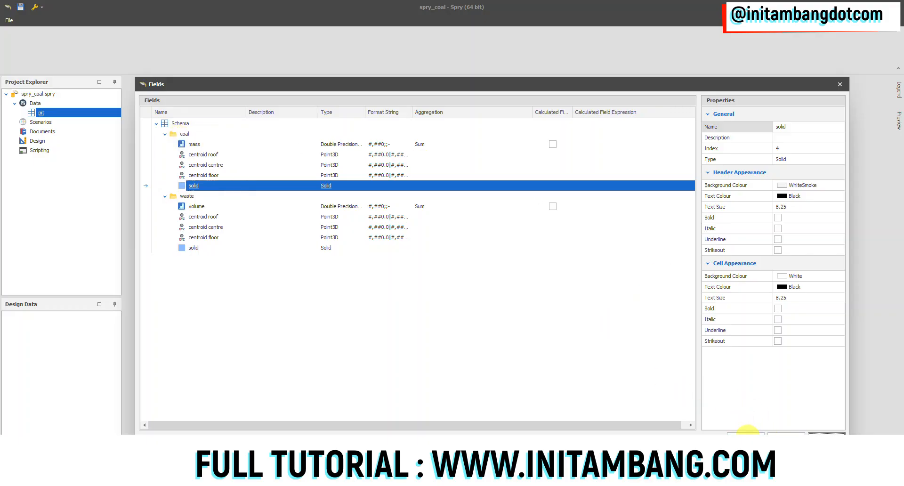
left_click(826, 432)
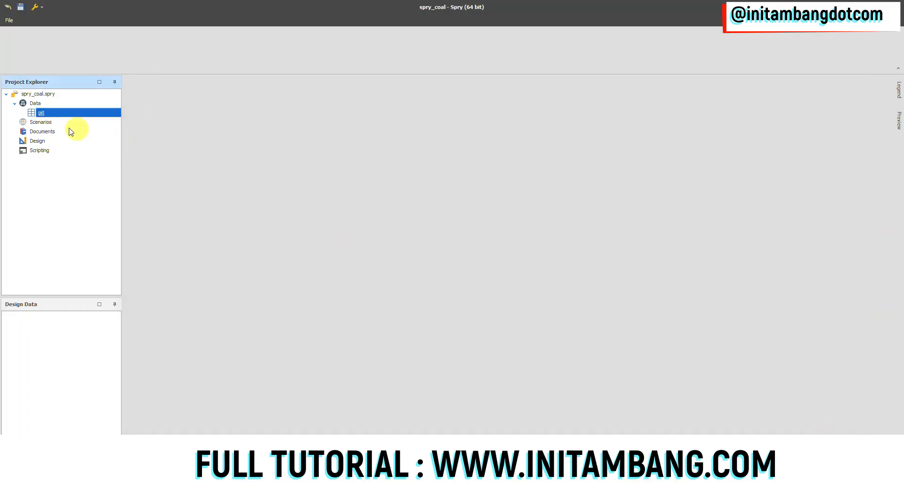
Step: Reopen the pit table's field setup to check the saved coal and waste folders
right_click(45, 113)
mouse_move(68, 136)
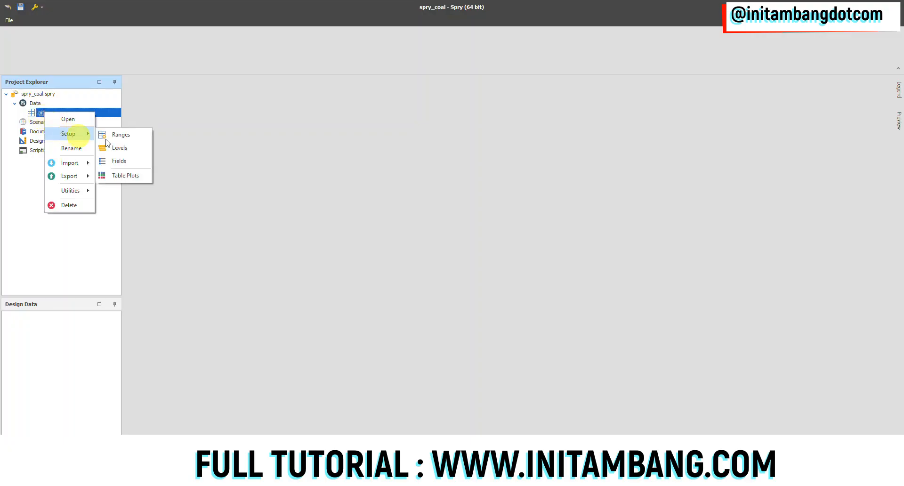
left_click(121, 160)
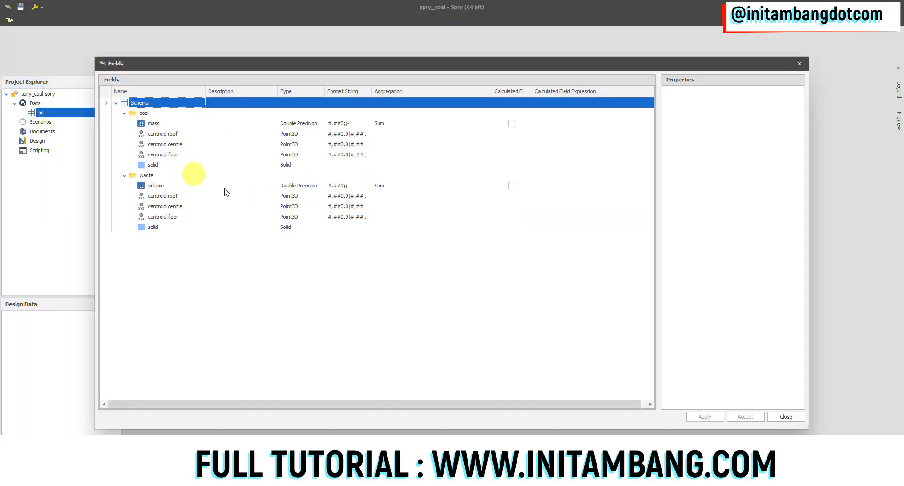
left_click(786, 416)
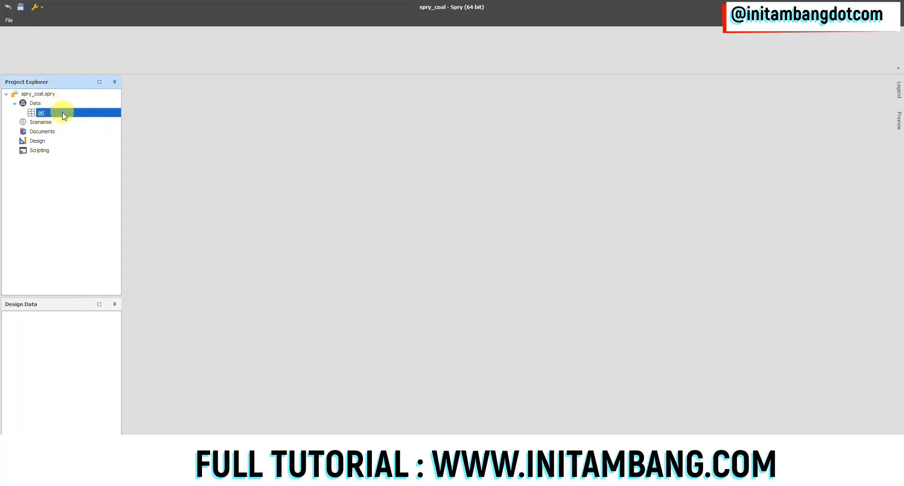
Step: Add a new table named disposal under Data
right_click(38, 103)
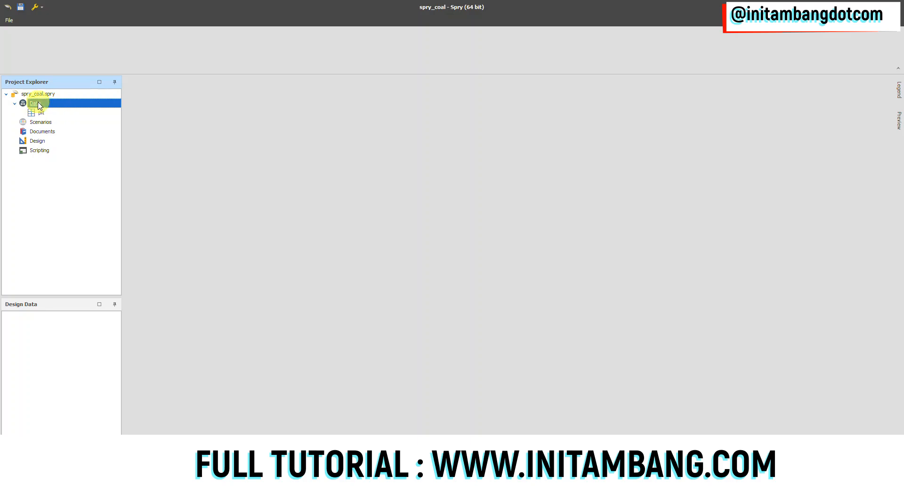
mouse_move(76, 109)
left_click(142, 109)
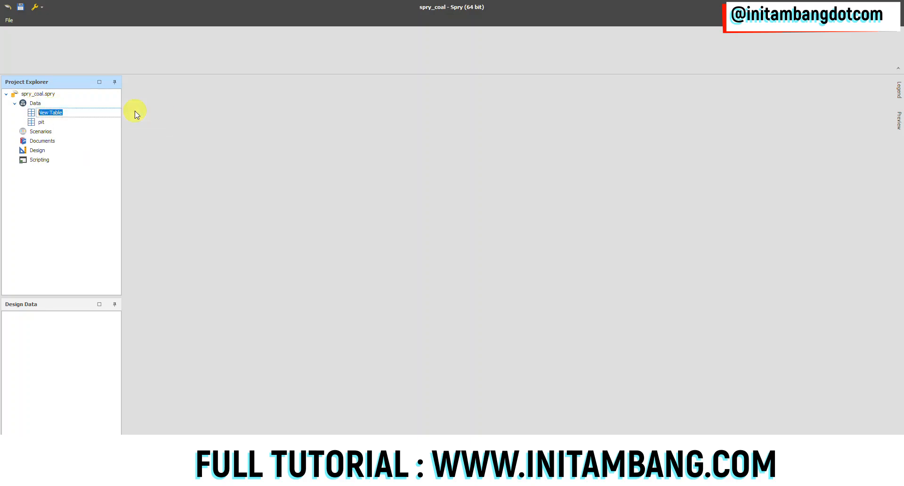
type("di")
left_click(43, 122)
left_click(51, 113)
Step: Set up the disposal table's levels in order as disposal, block, strip and bench
right_click(51, 113)
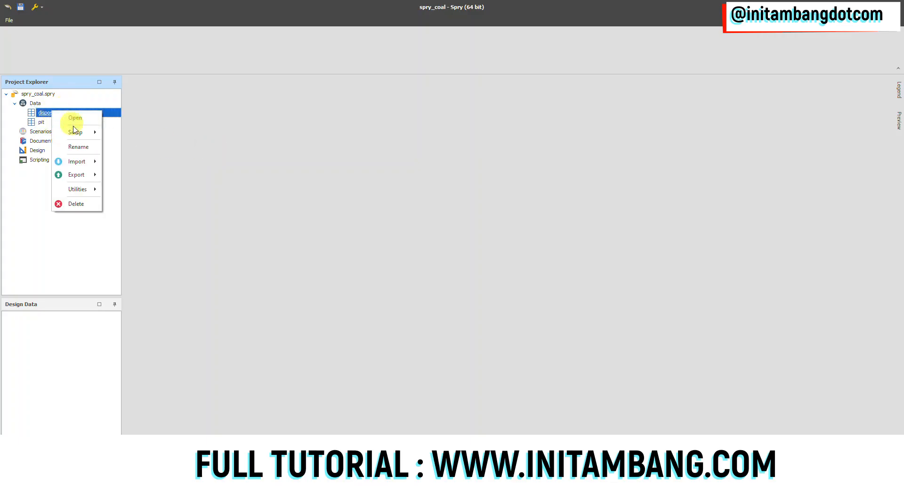
mouse_move(75, 132)
left_click(122, 149)
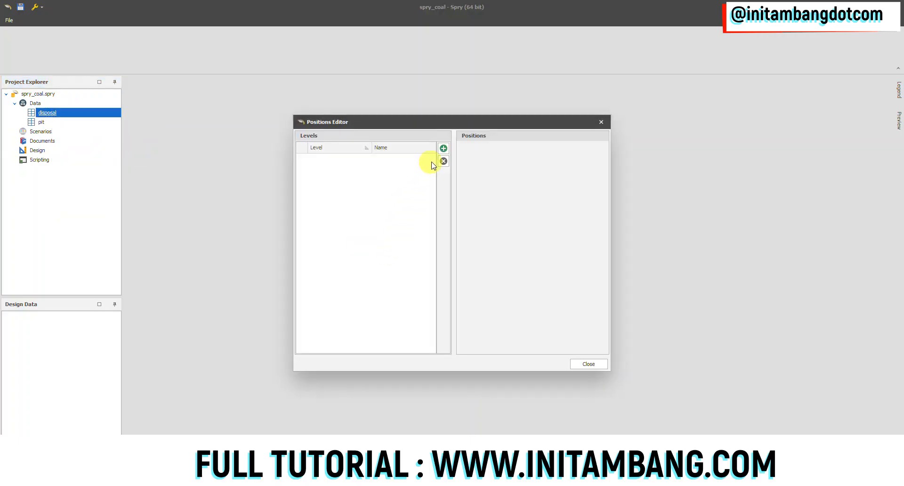
left_click(443, 148)
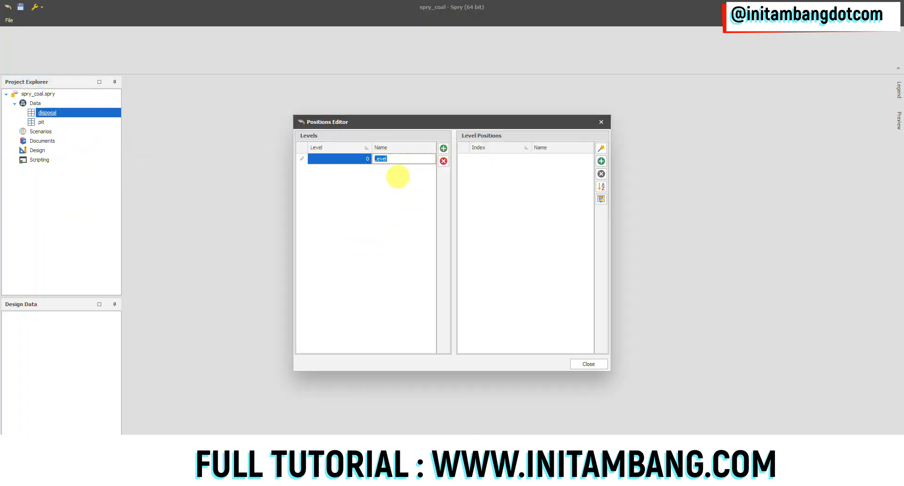
left_click(443, 148)
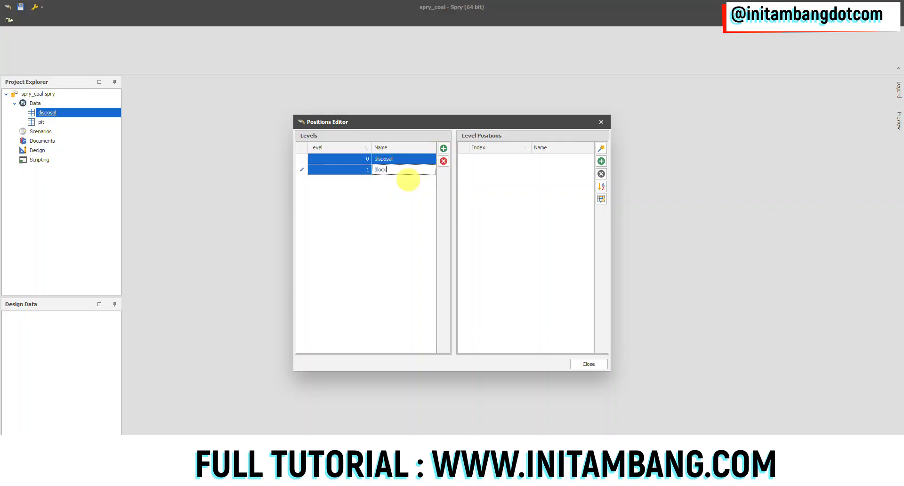
type("block")
left_click(443, 147)
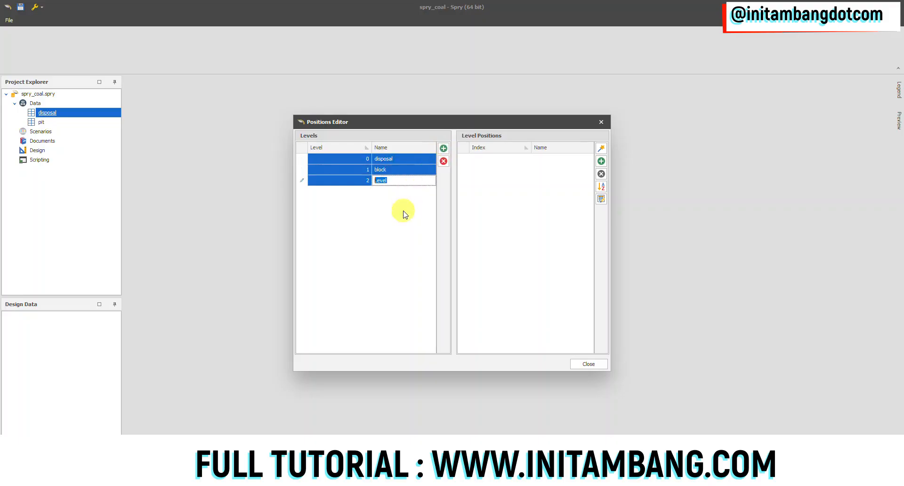
type("strip")
left_click(443, 147)
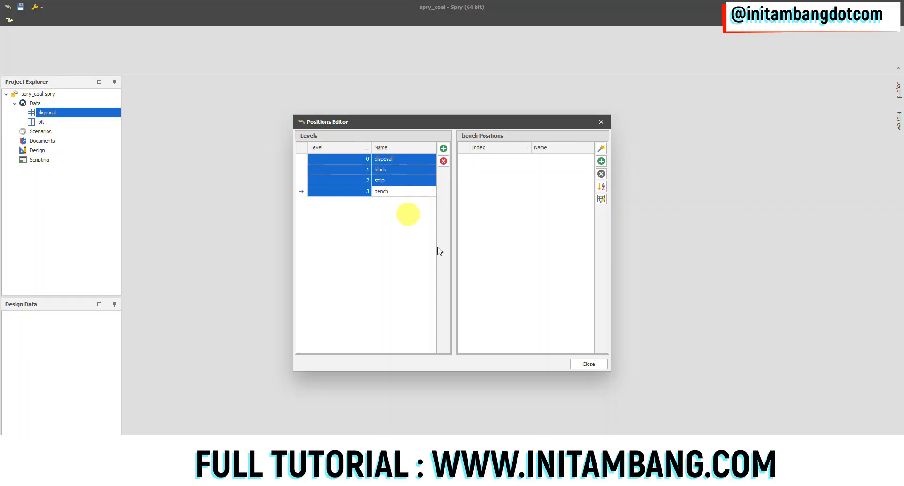
left_click(588, 364)
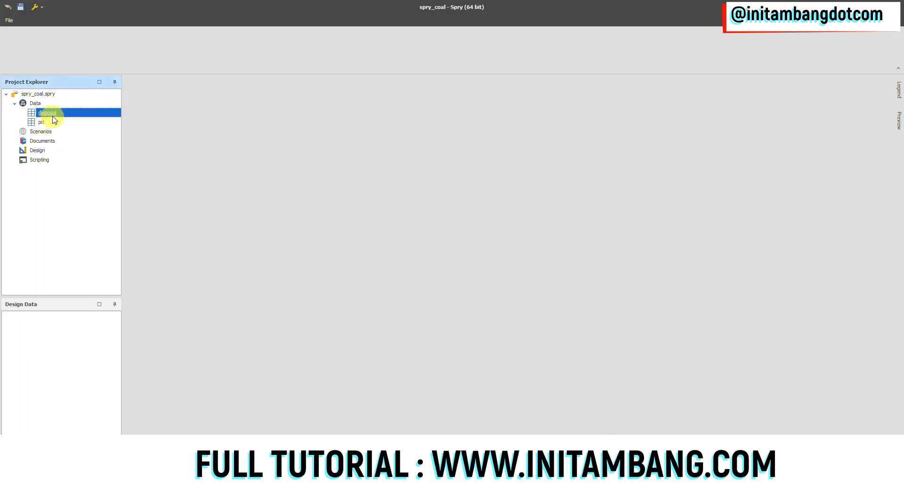
Step: Reopen the disposal table's level setup to check its saved levels
right_click(55, 116)
mouse_move(87, 132)
left_click(135, 148)
left_click(588, 364)
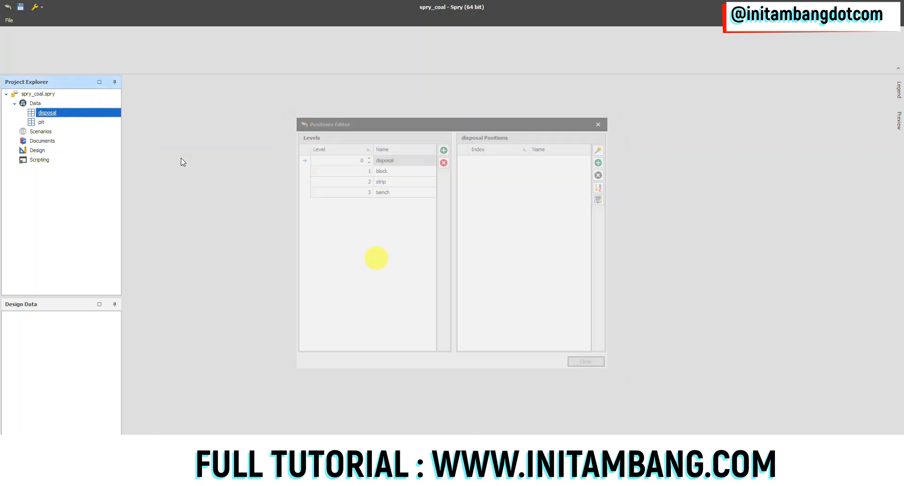
Step: Open the disposal table's field setup and add a folder named waste under Schema
right_click(60, 116)
mouse_move(87, 134)
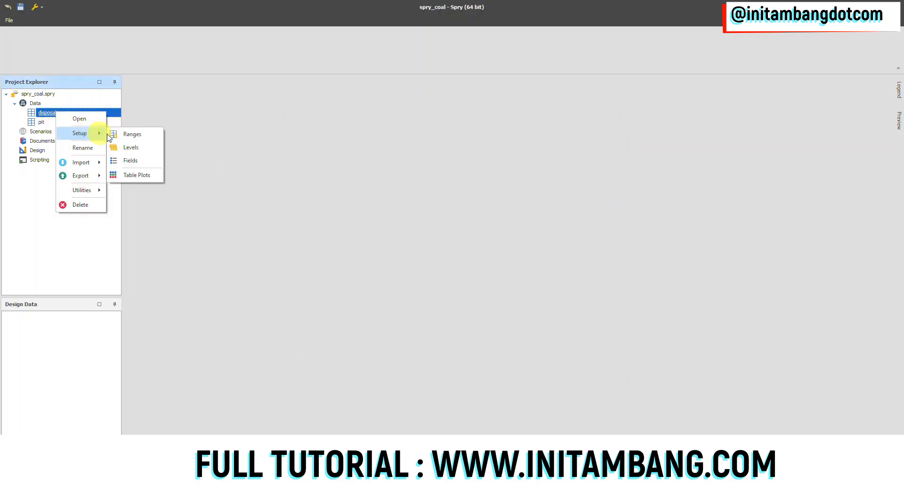
left_click(130, 161)
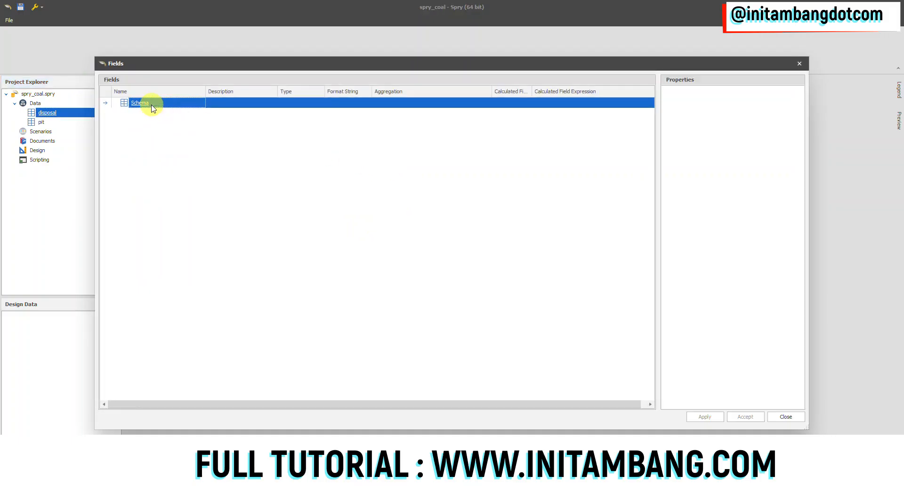
right_click(147, 107)
mouse_move(178, 110)
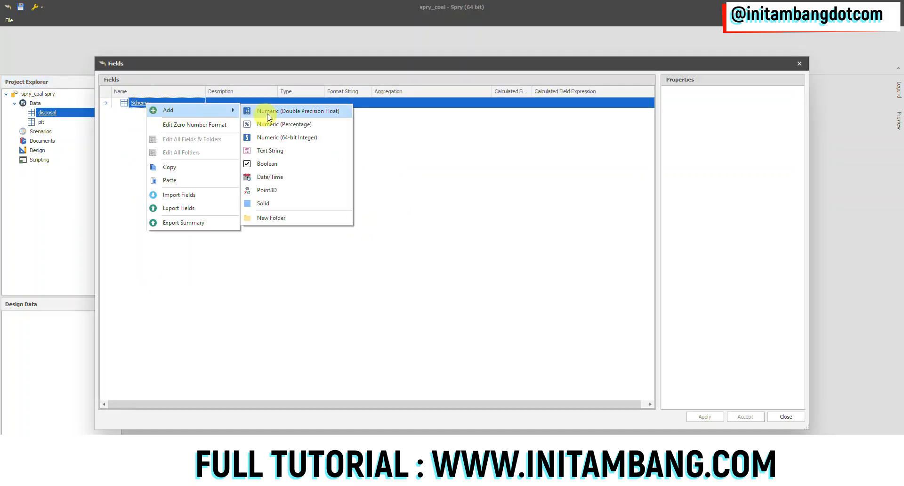
left_click(274, 218)
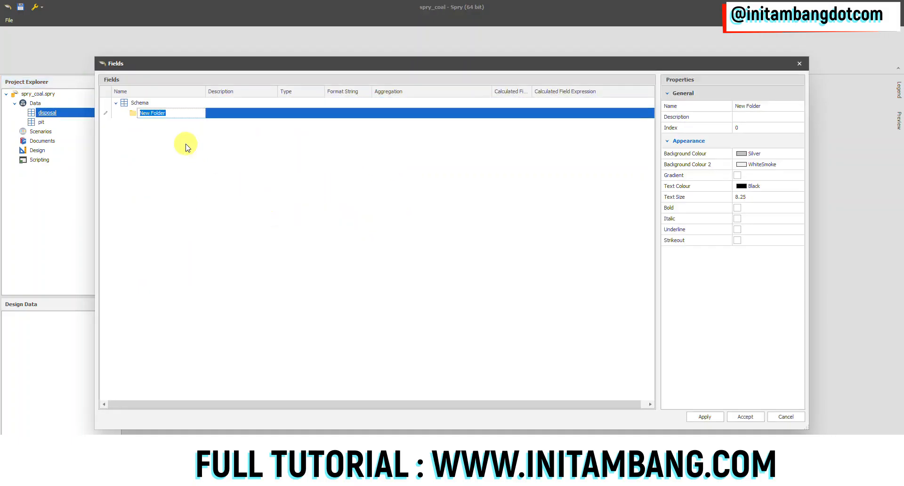
type("vol")
key("Return")
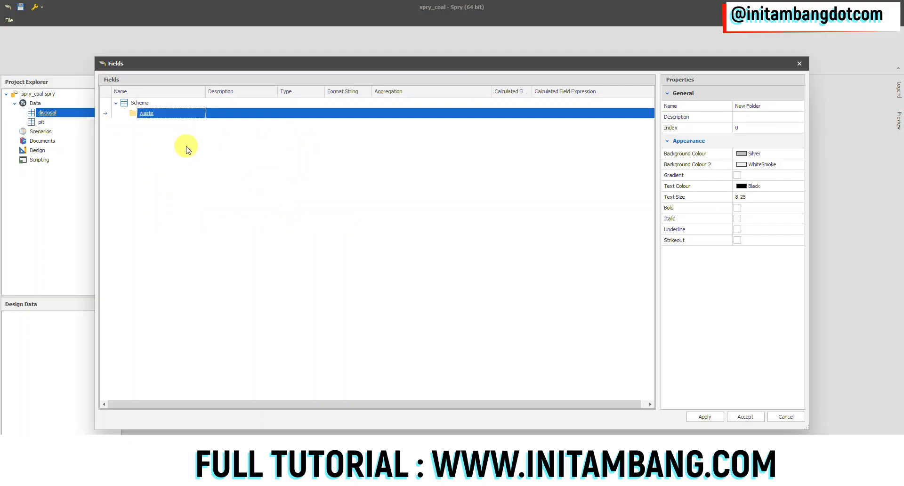
Step: Add a Numeric (Double Precision Float) field named volume to the disposal table's waste folder
right_click(154, 117)
mouse_move(163, 122)
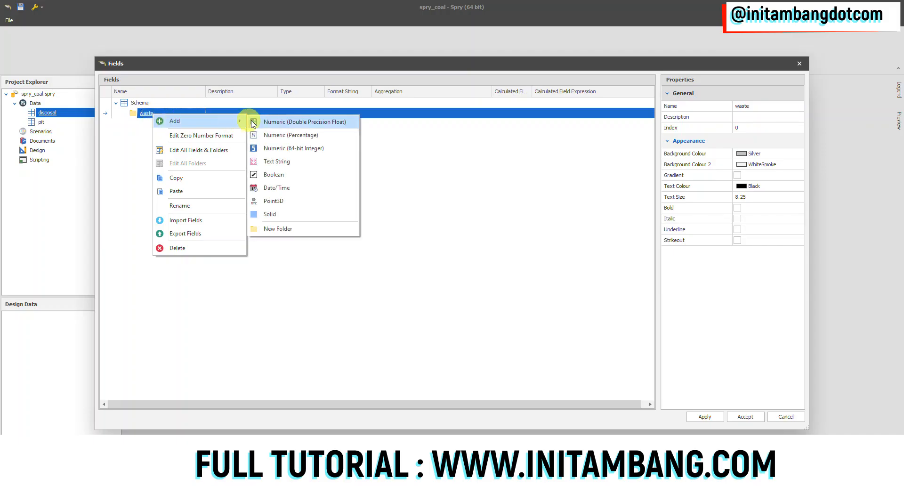
left_click(264, 122)
type("vo")
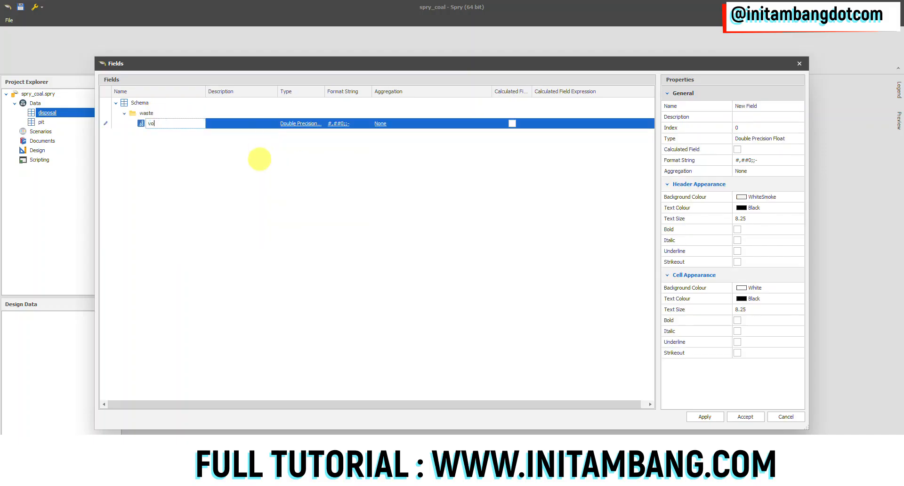
key("Return")
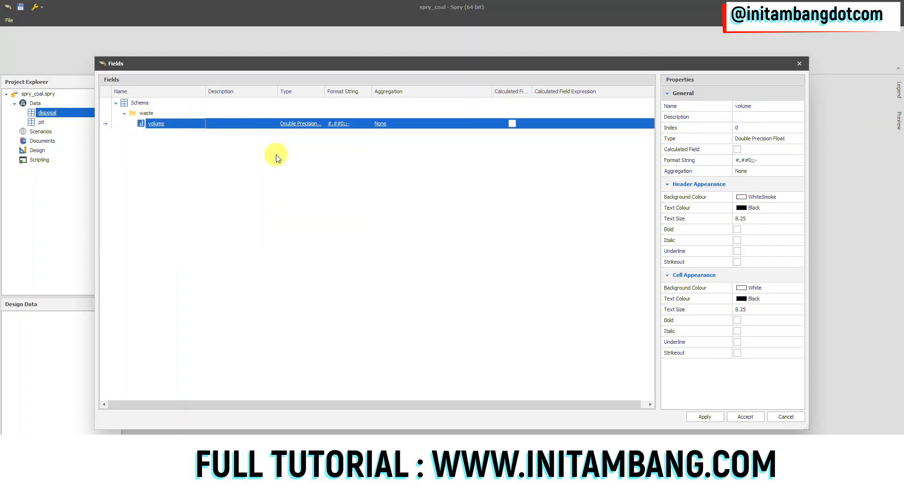
Step: Set the default aggregation of the disposal table's volume field to Sum
left_click(398, 123)
left_click(401, 126)
left_click(424, 151)
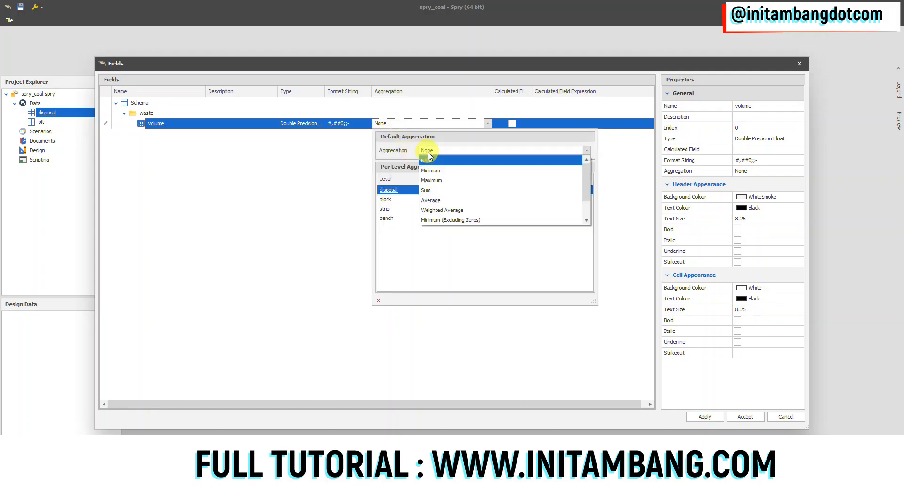
left_click(430, 191)
left_click(296, 175)
Step: Add a Point3D field named centroid roof to the disposal table's waste folder
right_click(143, 114)
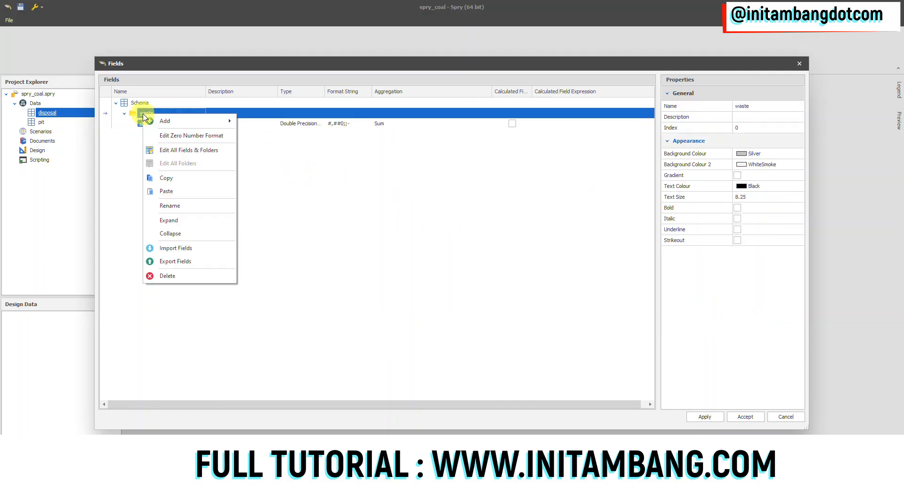
mouse_move(219, 122)
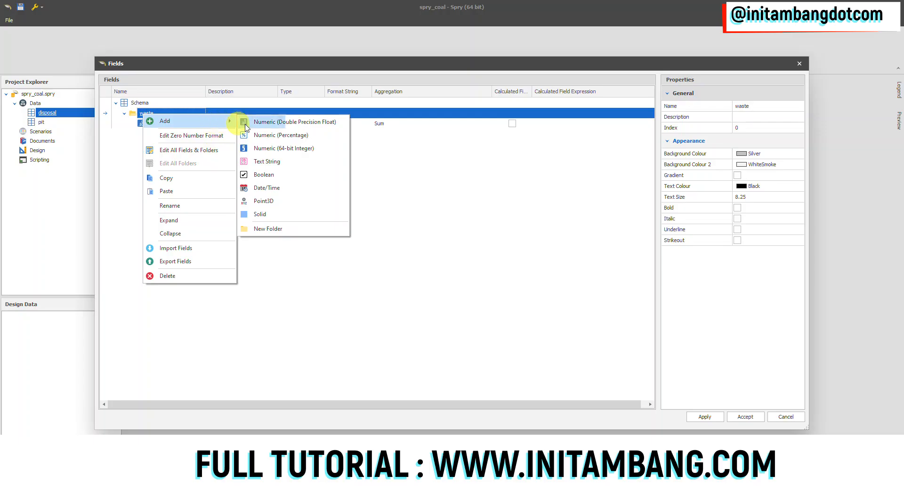
left_click(264, 200)
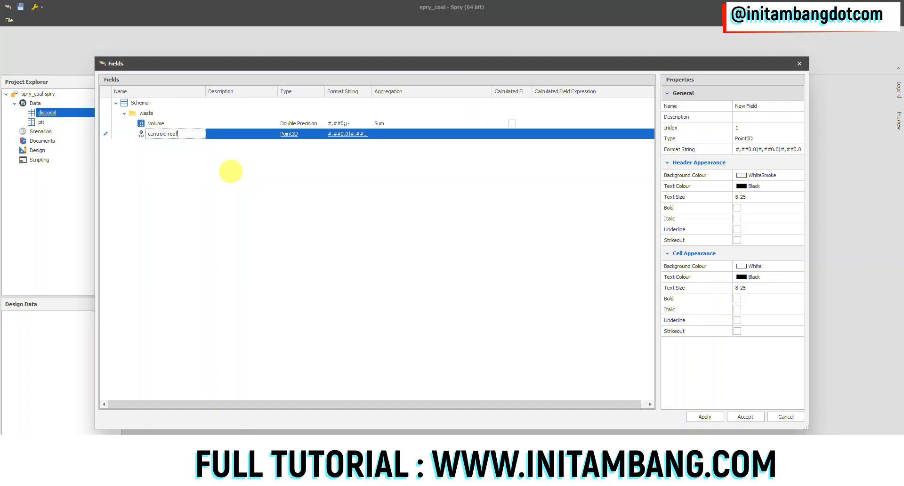
key("Return")
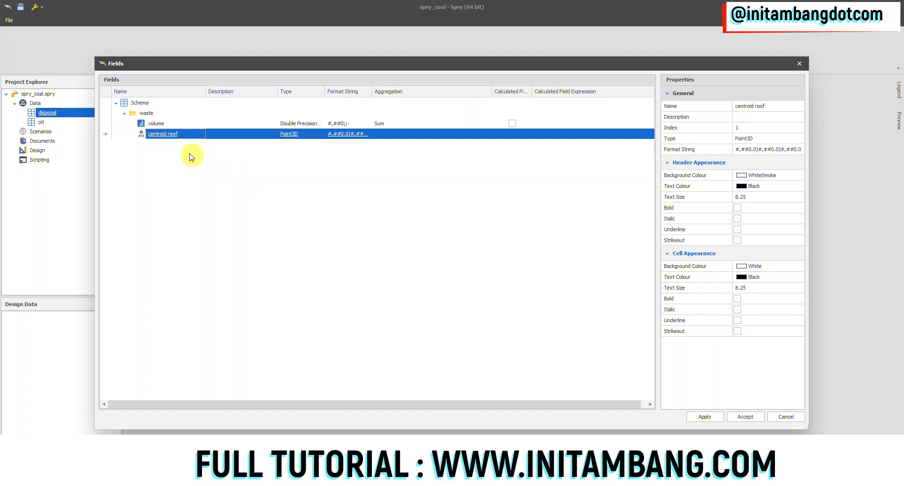
Step: Duplicate the centroid roof field twice within the disposal table's waste folder
right_click(175, 134)
left_click(185, 141)
right_click(179, 144)
left_click(186, 151)
Step: Rename the first copy of the disposal table's centroid roof field as centroid centre
left_click(296, 144)
left_click(790, 106)
left_click_drag(780, 106, 756, 107)
type("cen")
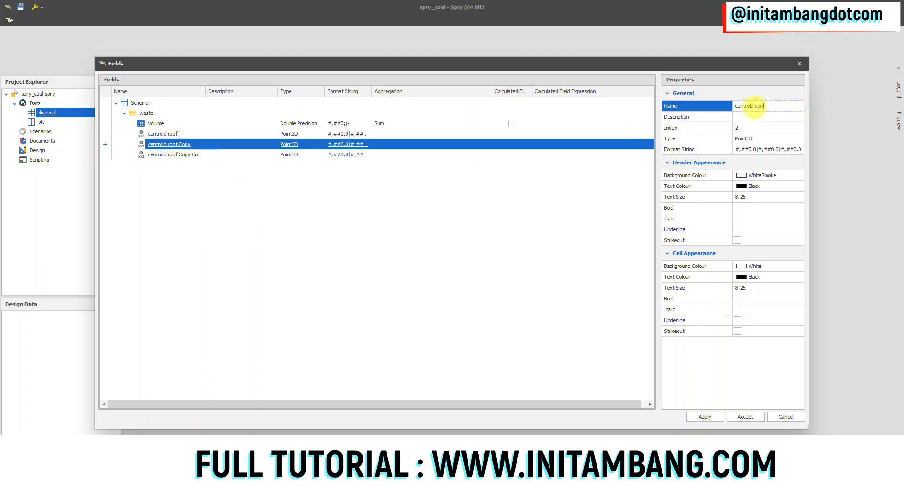
left_click(445, 189)
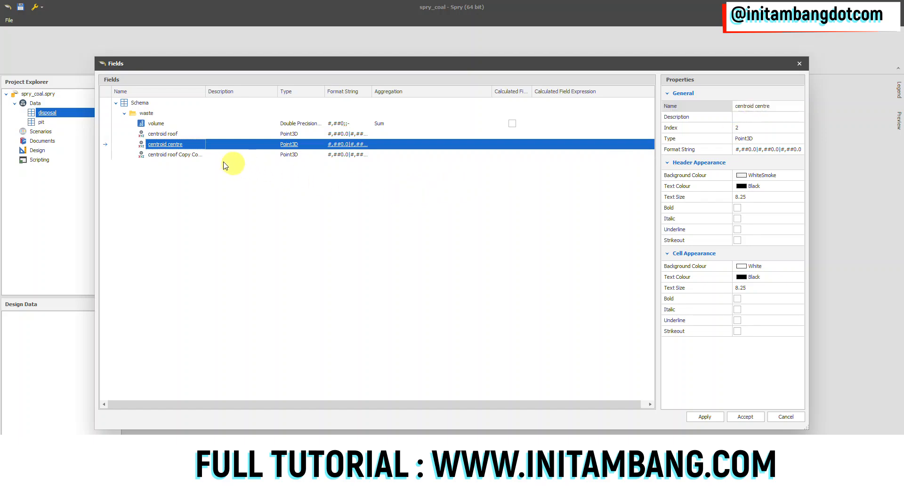
Step: Rename the second copy of the disposal table's centroid roof field as centroid floor
left_click(191, 155)
left_click(791, 108)
left_click_drag(791, 107, 755, 109)
type("floor")
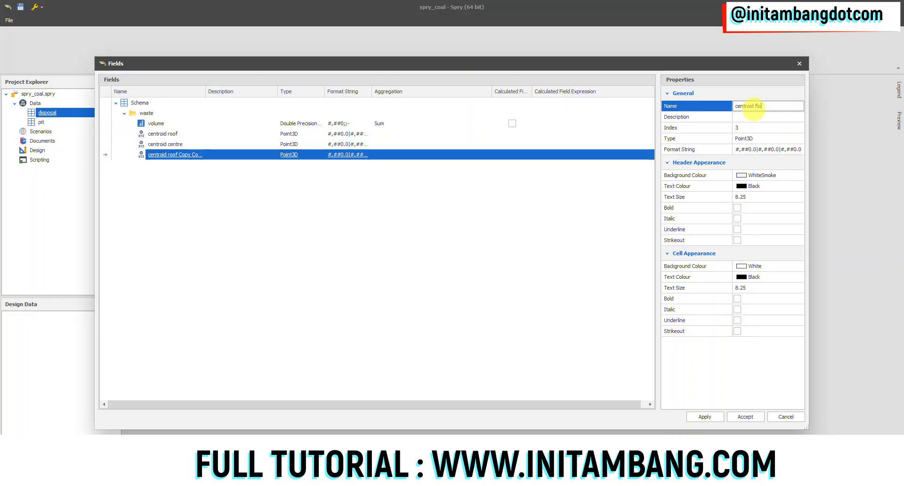
Step: Add a Solid field named solid to the disposal table's waste folder, apply the field changes and close the Fields dialog
right_click(143, 114)
mouse_move(185, 123)
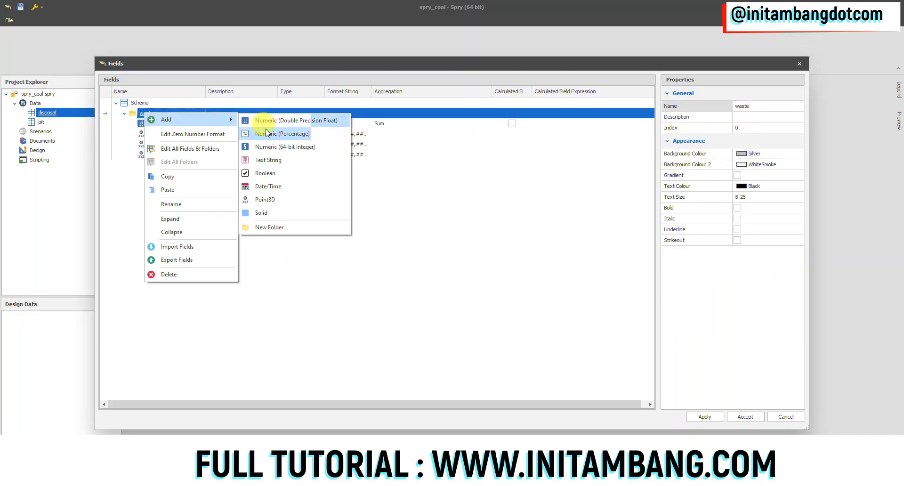
left_click(276, 213)
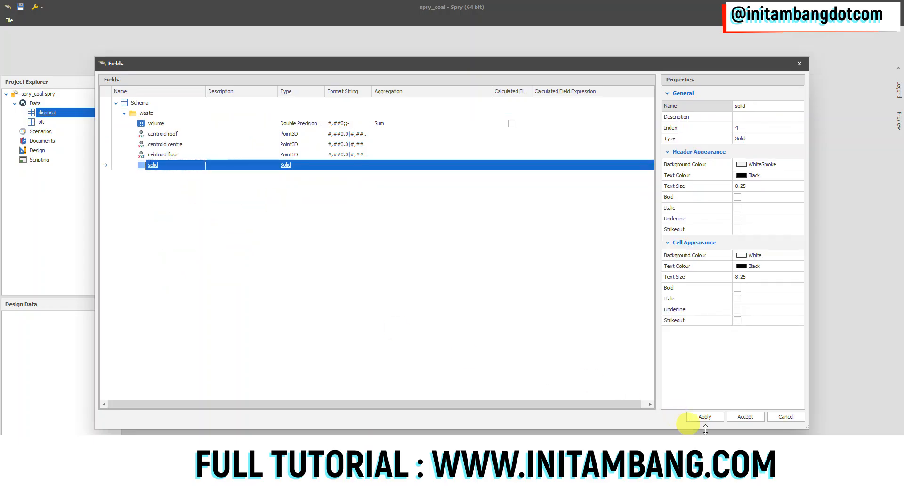
left_click(705, 417)
left_click(785, 416)
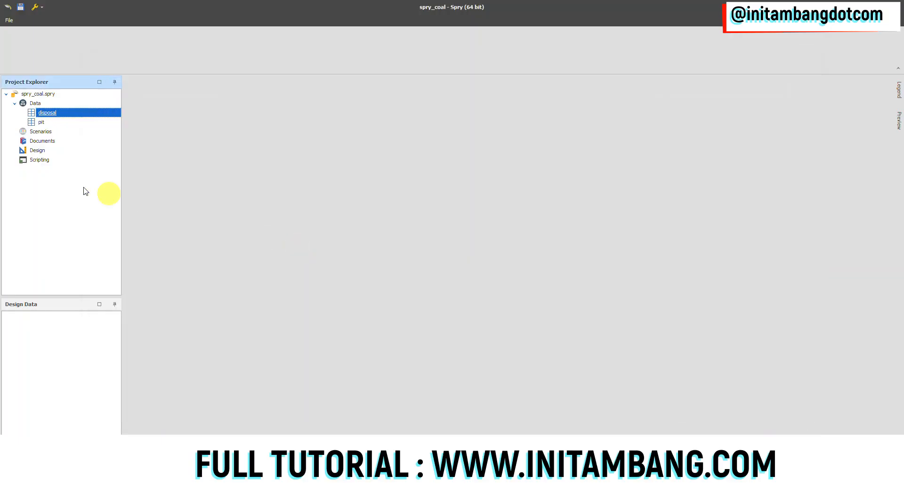
left_click(47, 122)
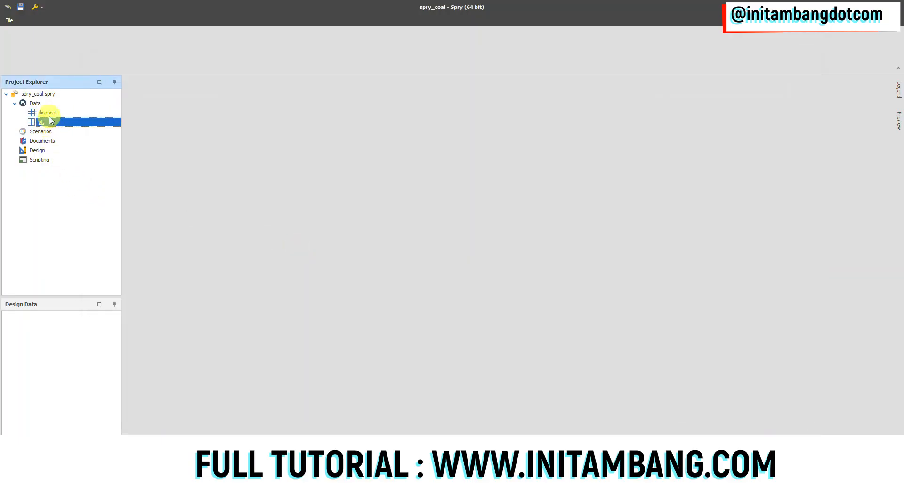
left_click(52, 112)
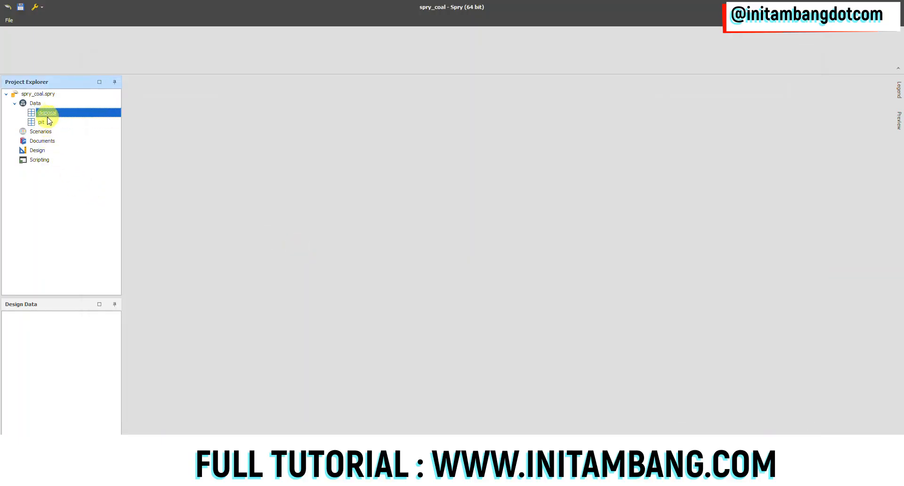
left_click(44, 122)
left_click(49, 114)
left_click(38, 123)
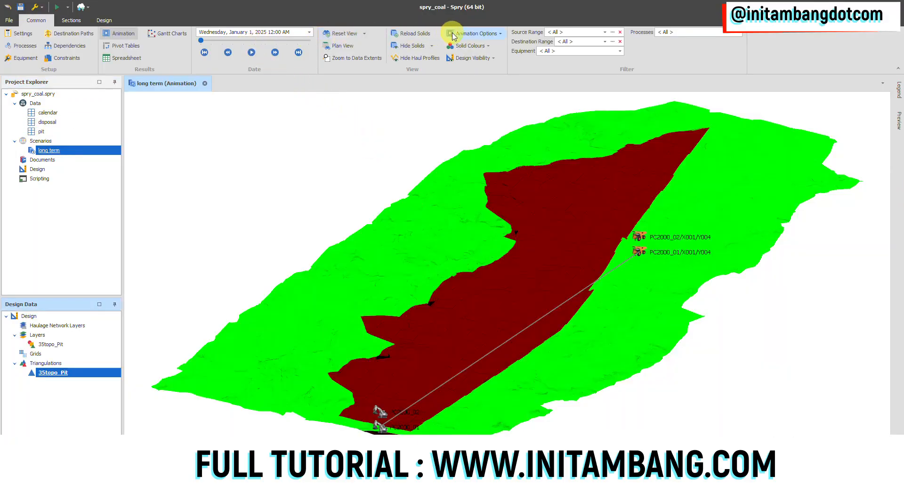
Step: Play the long term scenario's mining animation from its January 1, 2025 start date
left_click(251, 53)
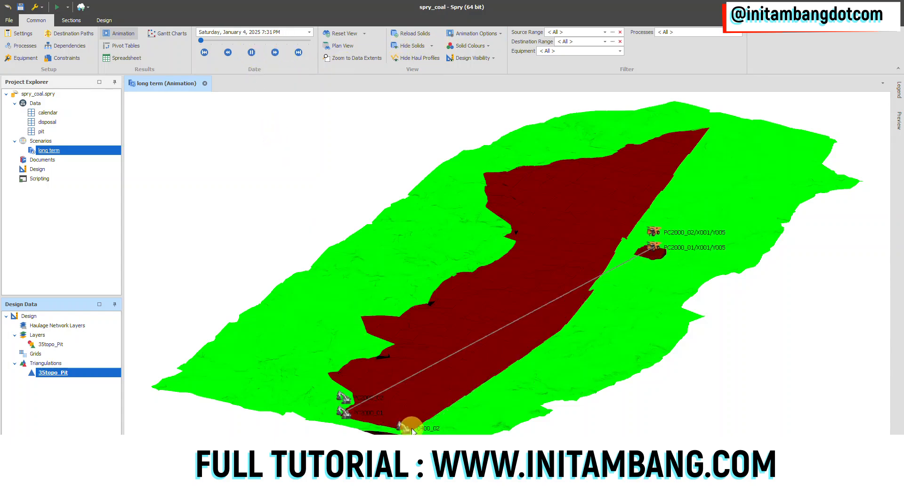